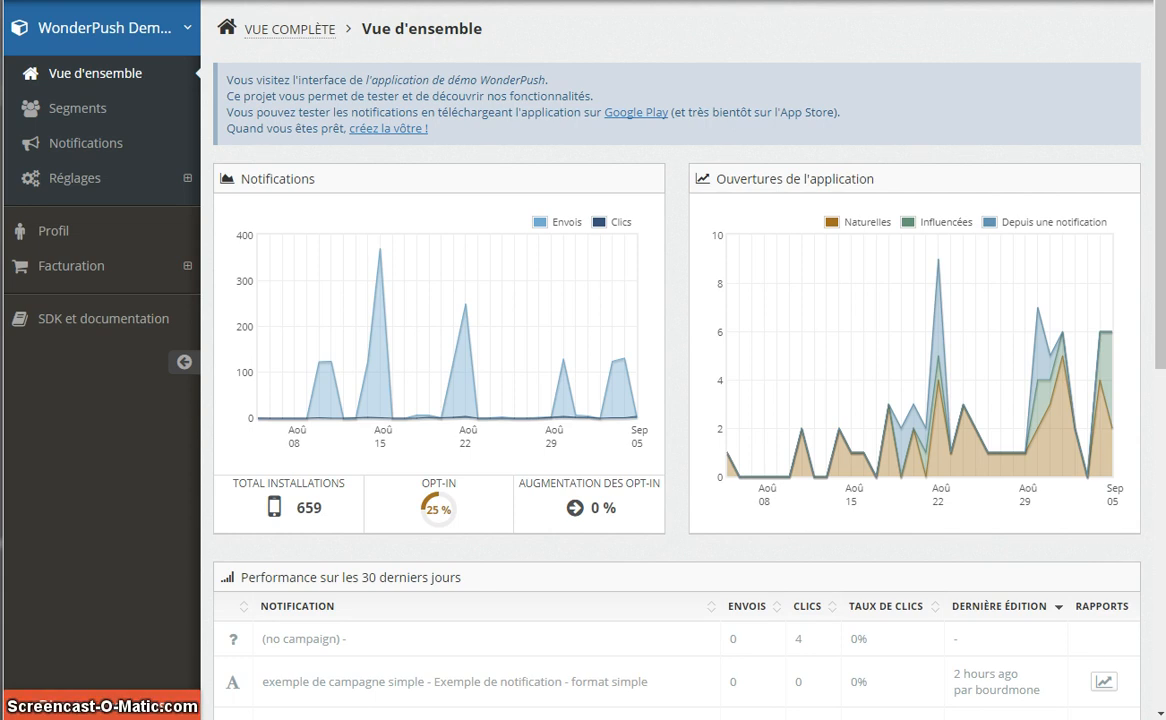
Create a new segment and name it "Utilisateurs w/ installations < 7 jours"
click(83, 113)
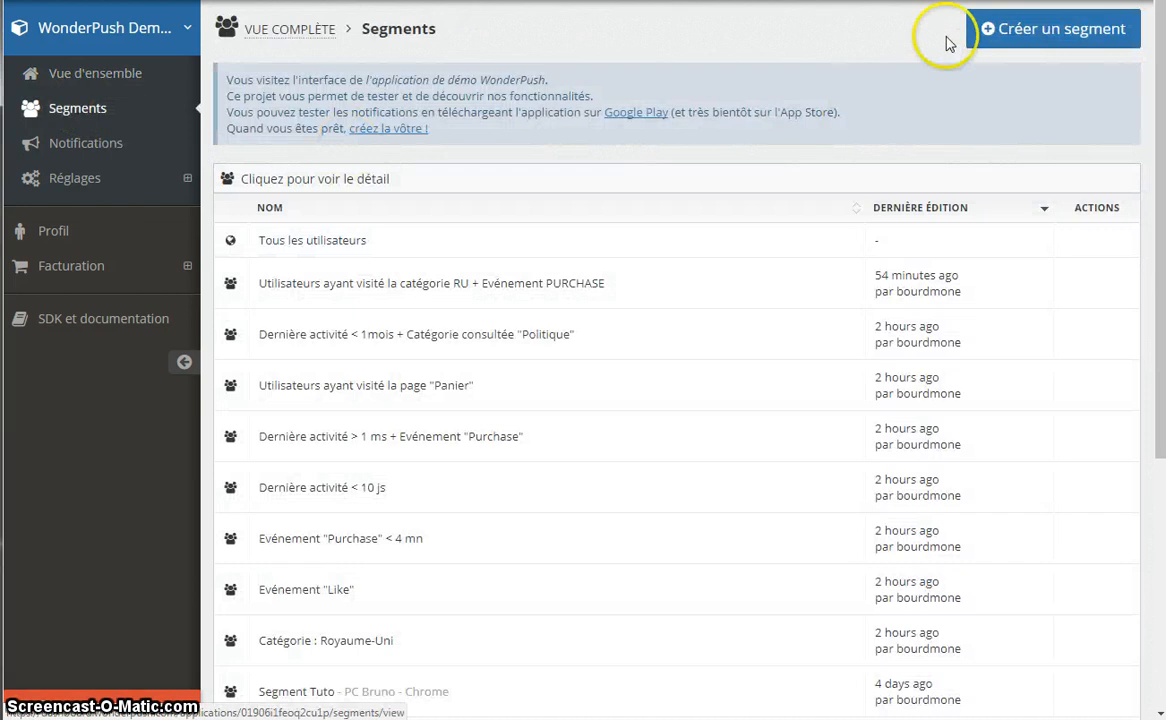
click(1012, 28)
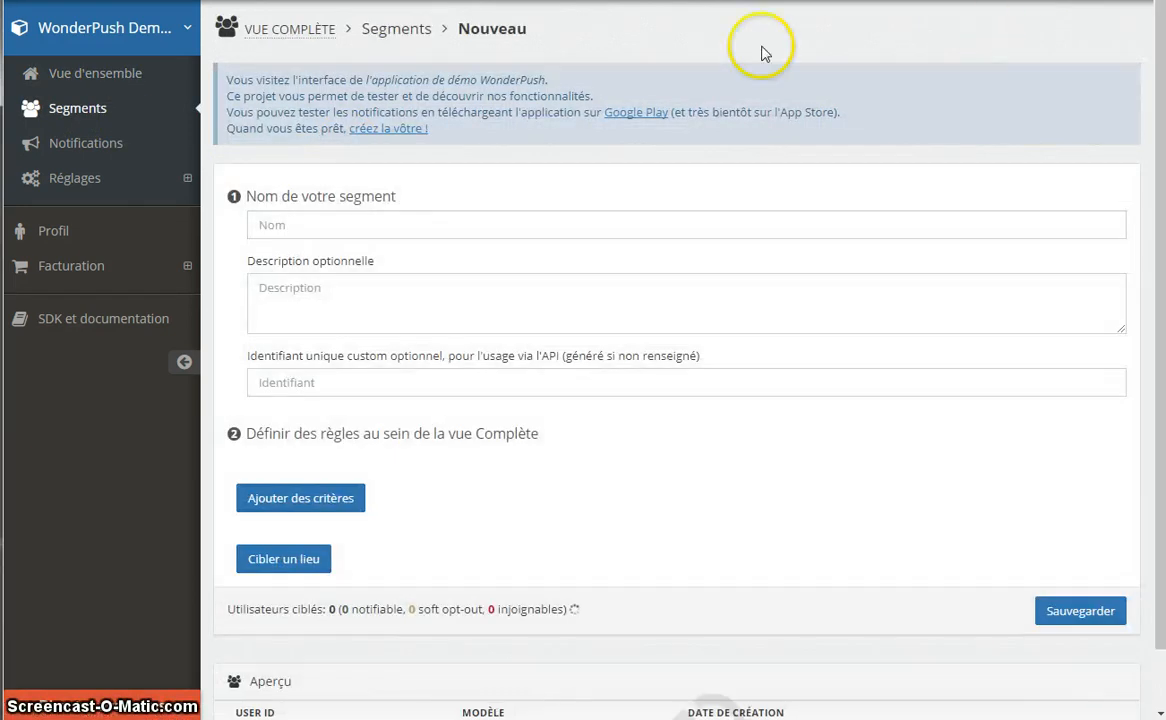
click(288, 218)
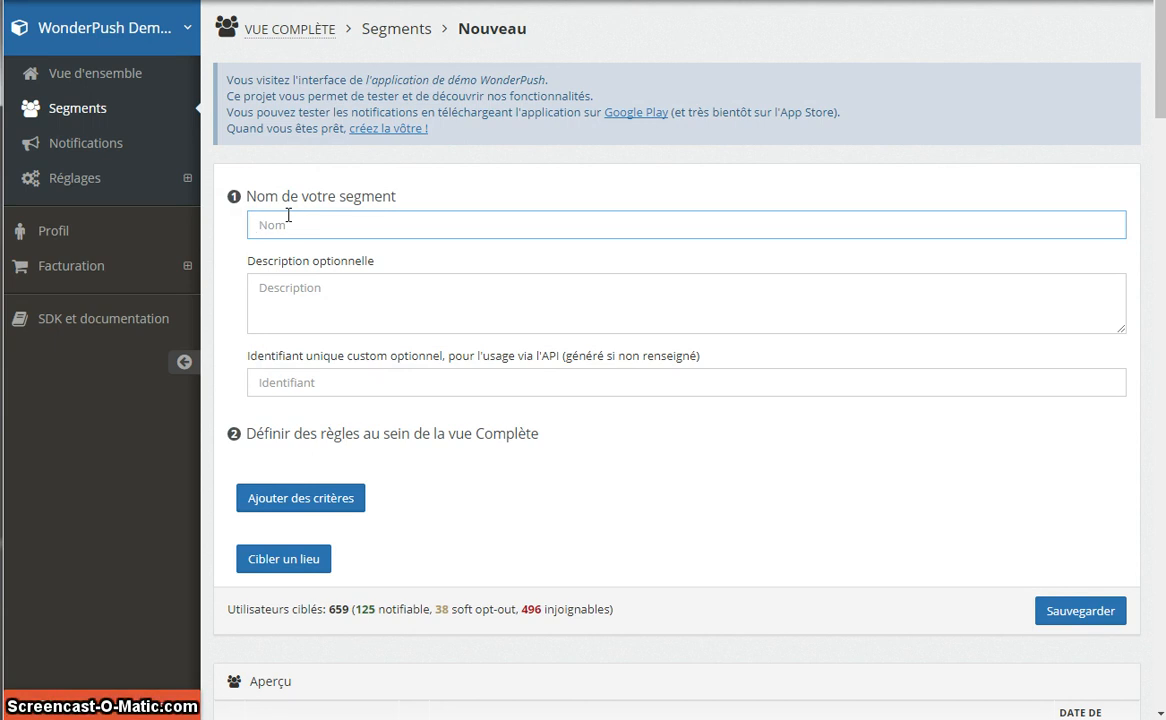
text(Utilisat)
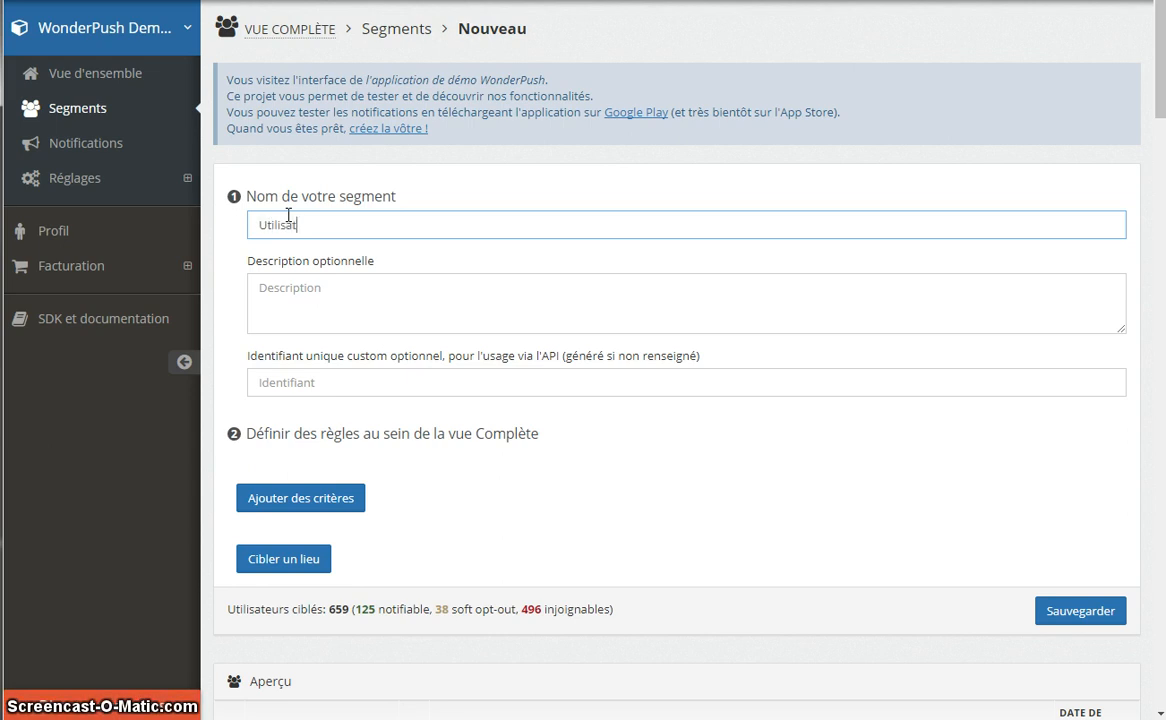
text(eurs )
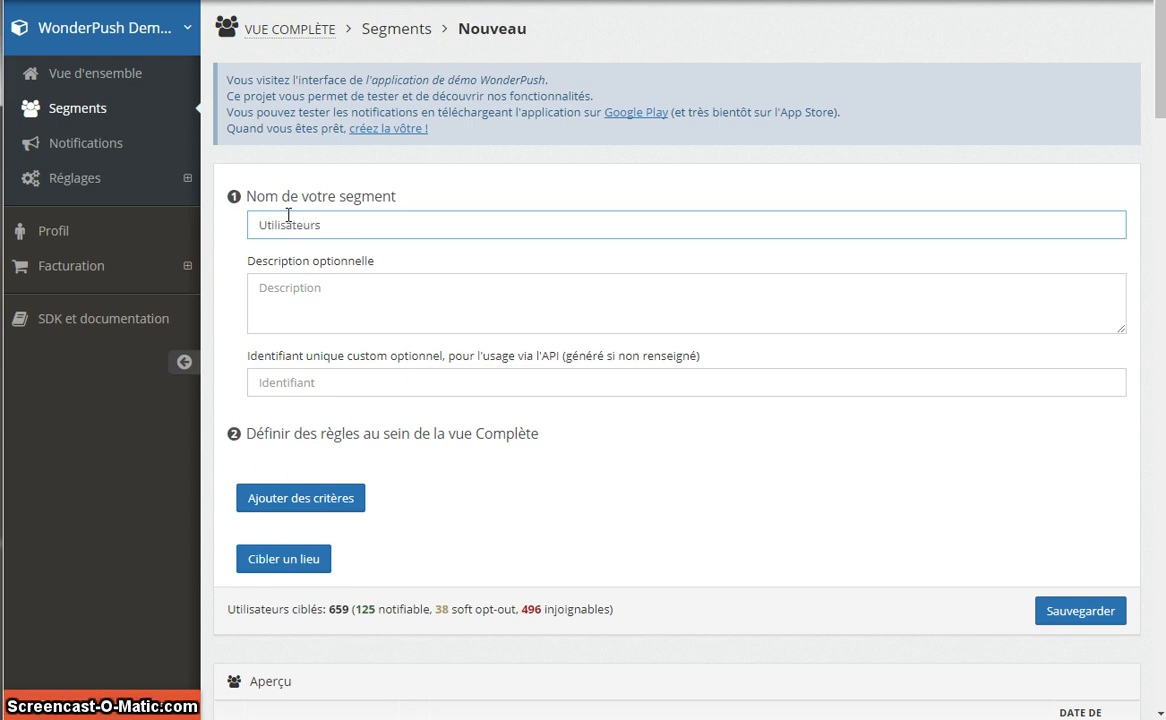
text(installations)
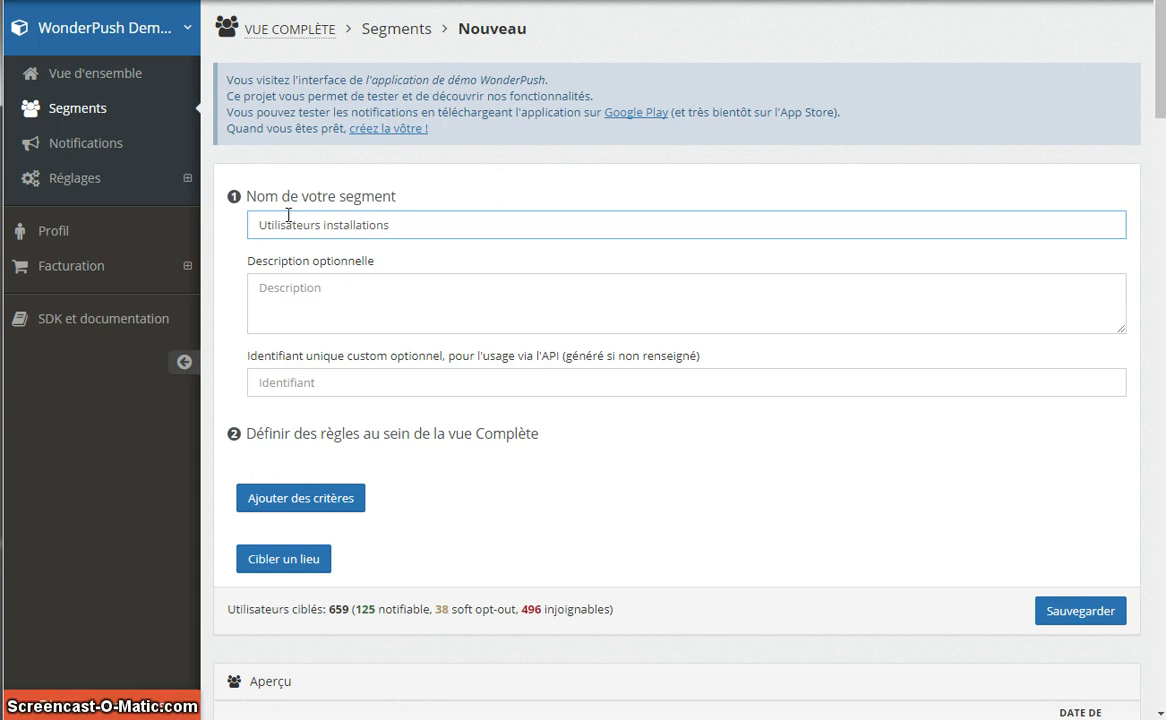
text( < 7)
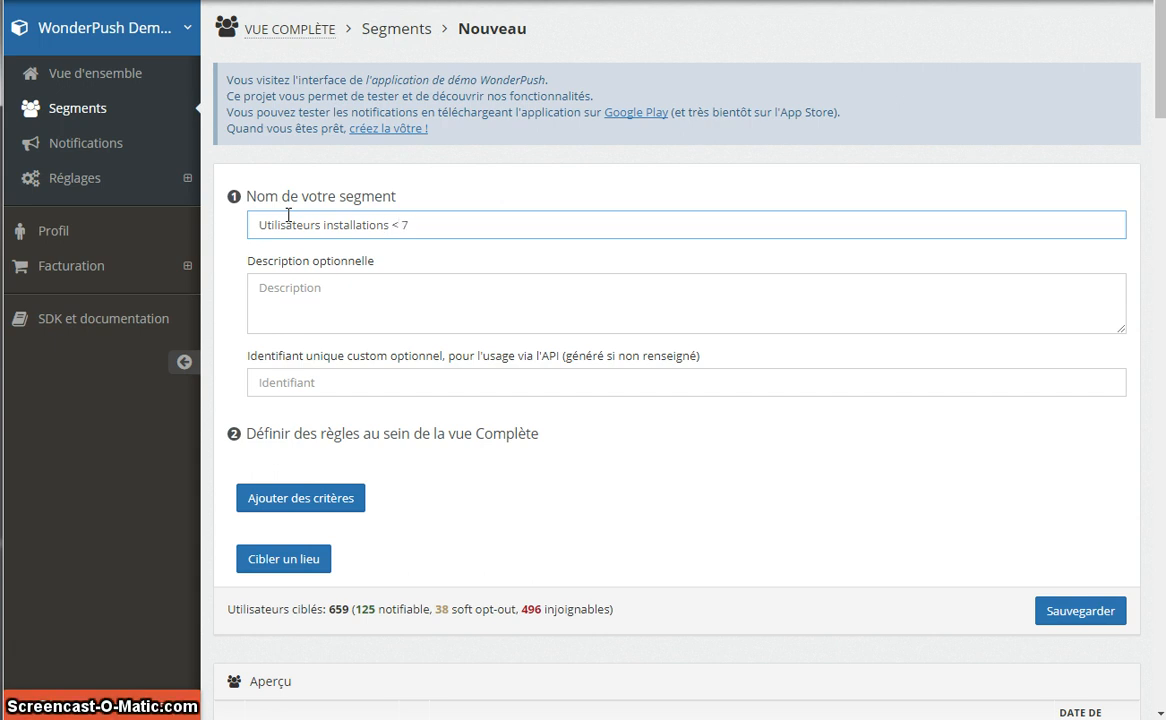
text( jours)
click(290, 217)
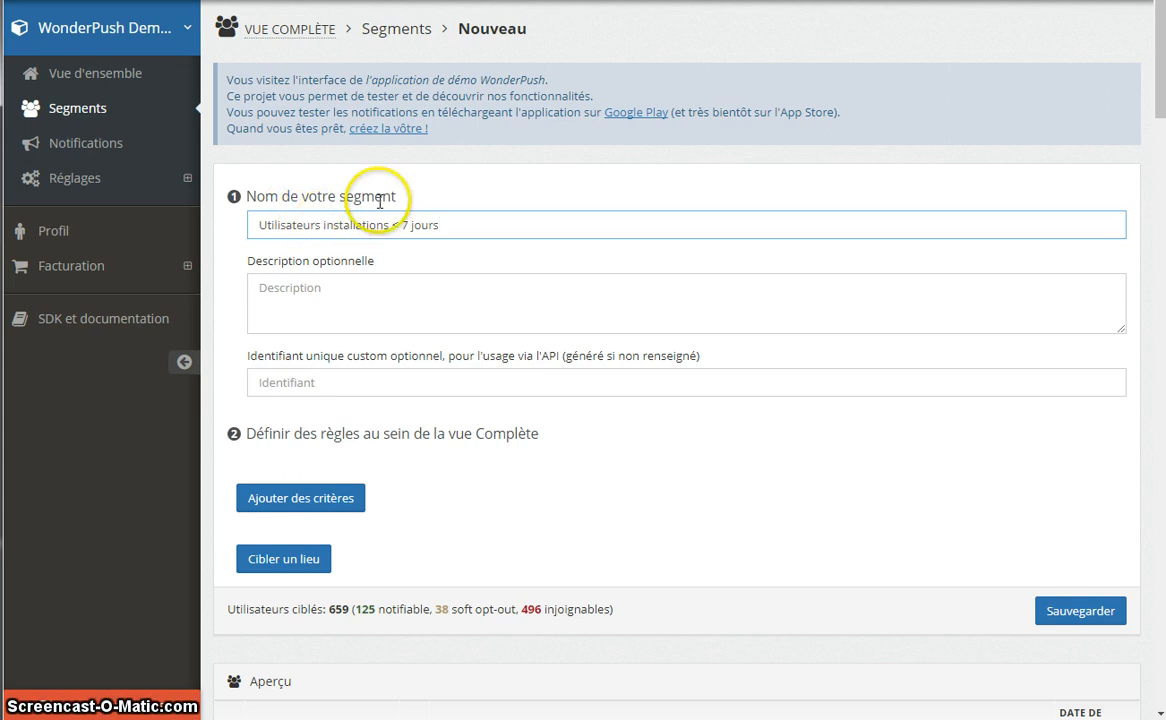
text(w/)
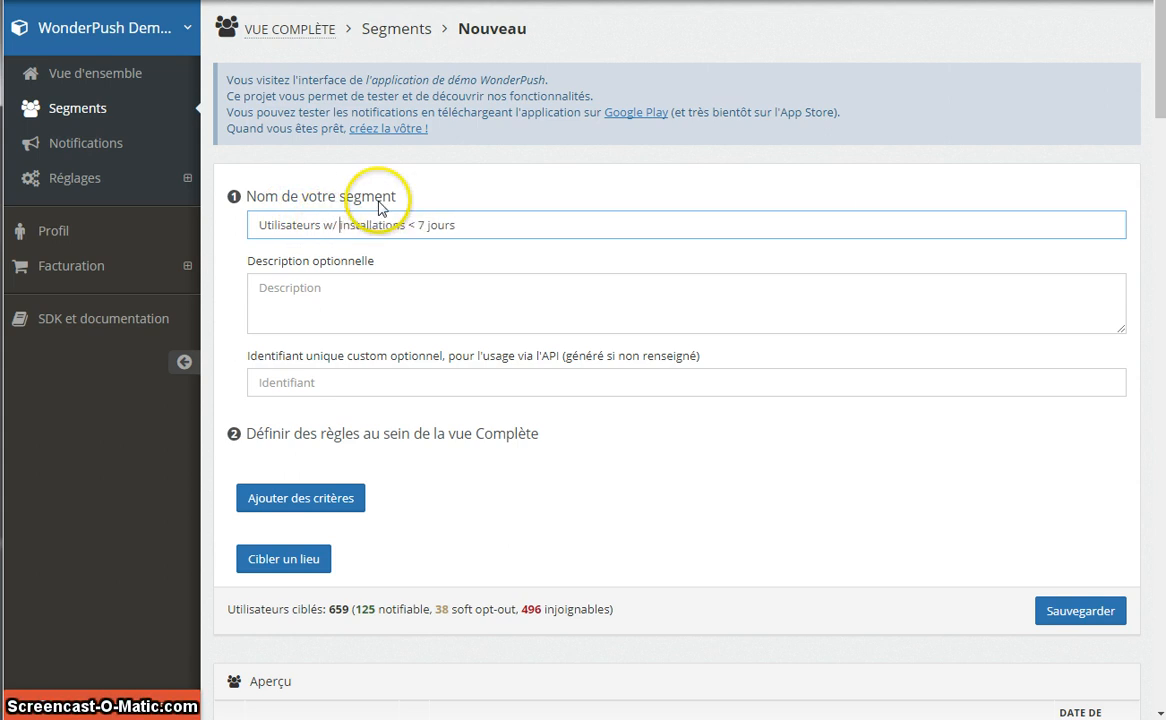
Add a criterion to the segment based on "Date d'installation"
click(336, 500)
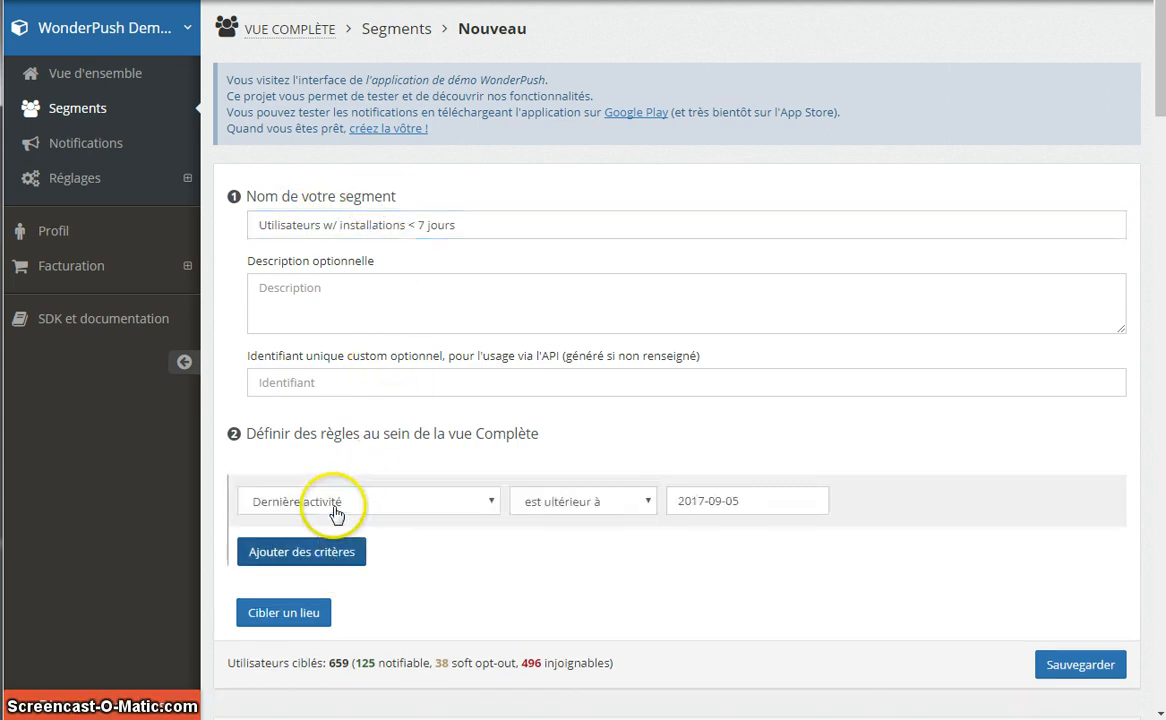
click(345, 507)
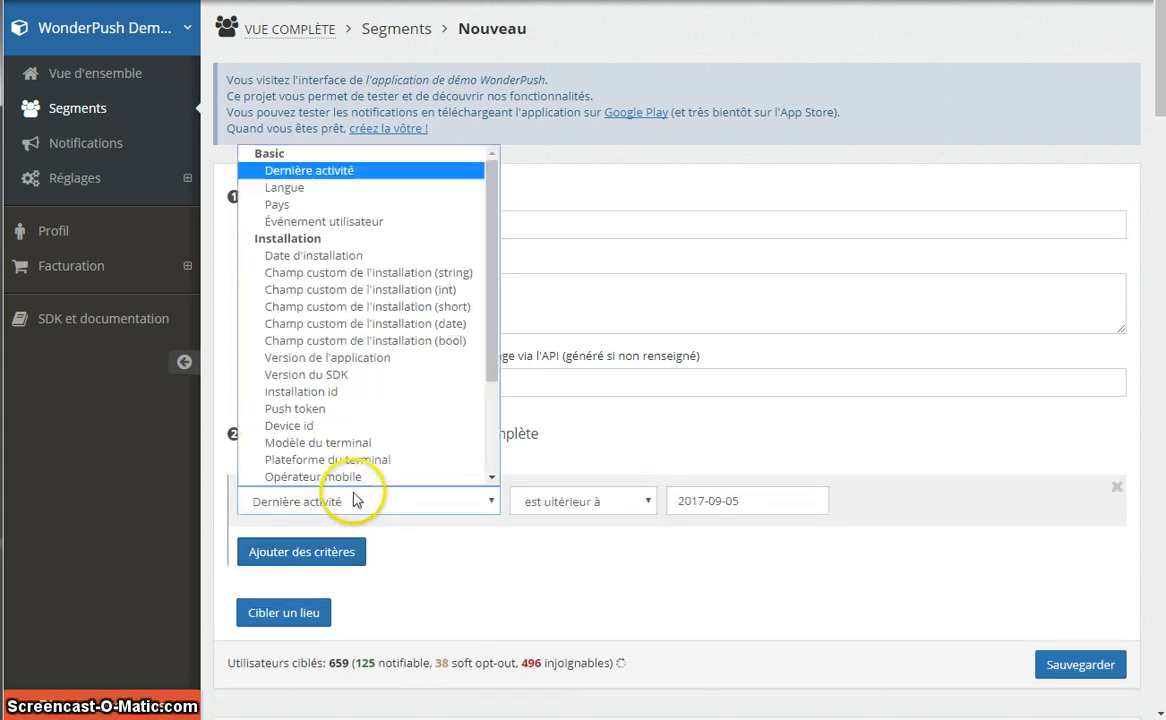
click(336, 390)
click(291, 499)
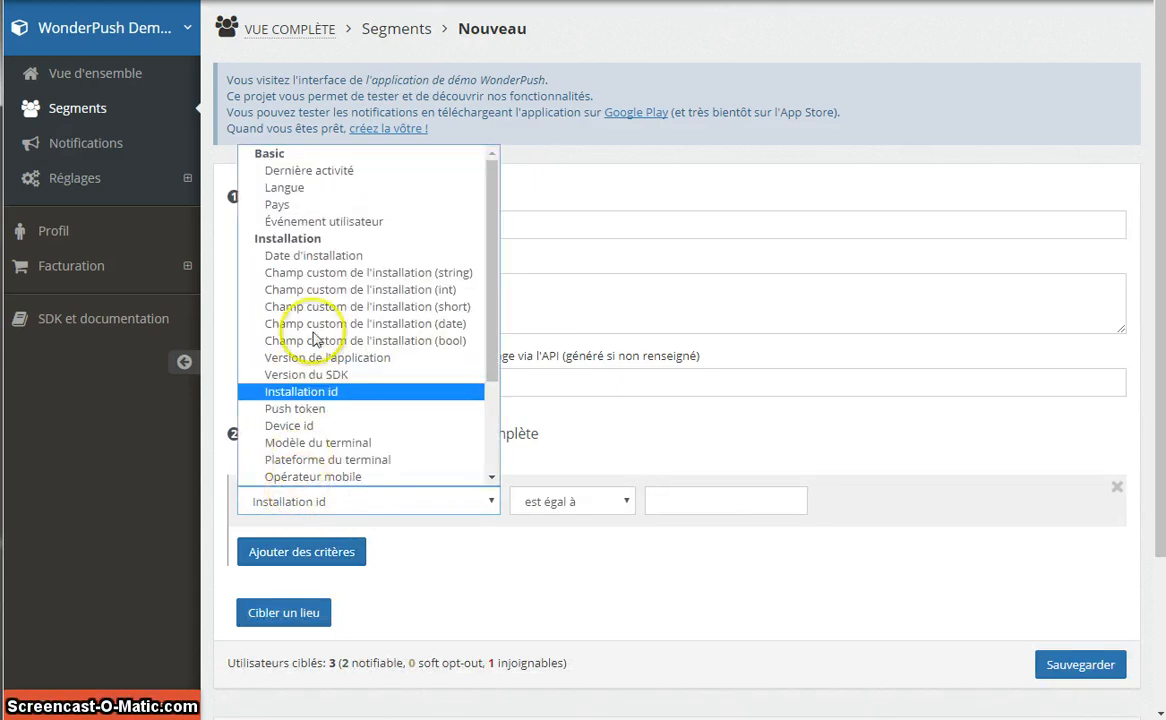
click(313, 256)
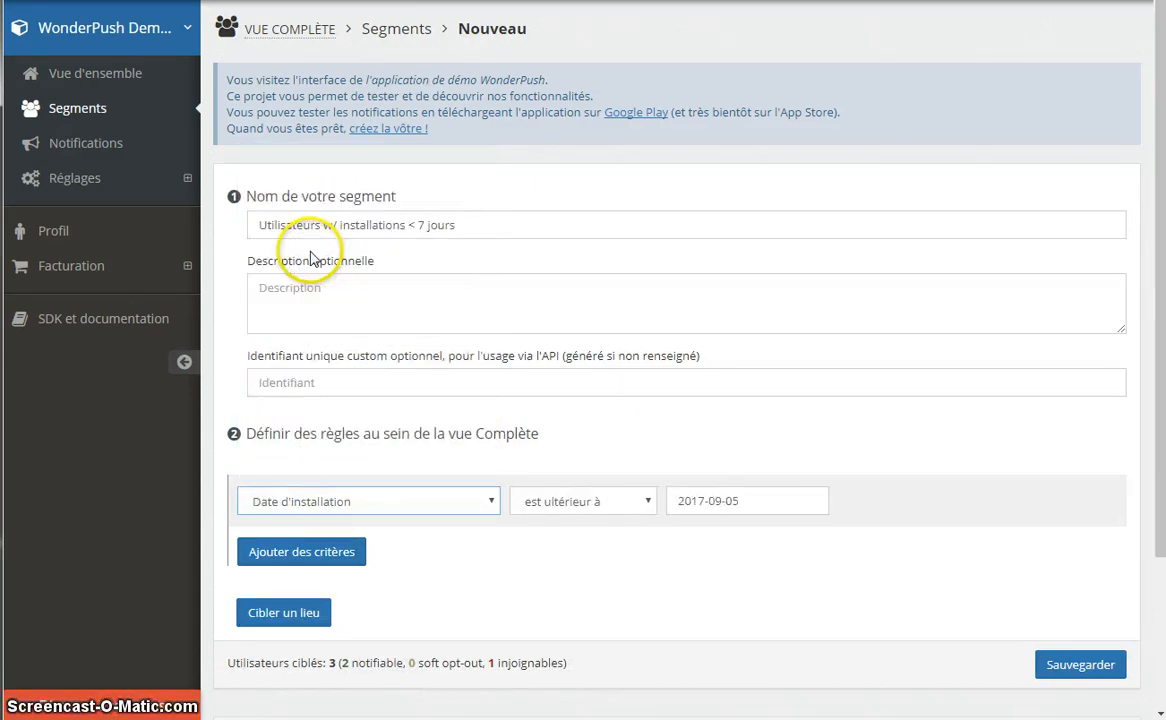
Set the installation date condition to "est plus récent que" 7 Jours and save the segment
click(586, 505)
click(590, 592)
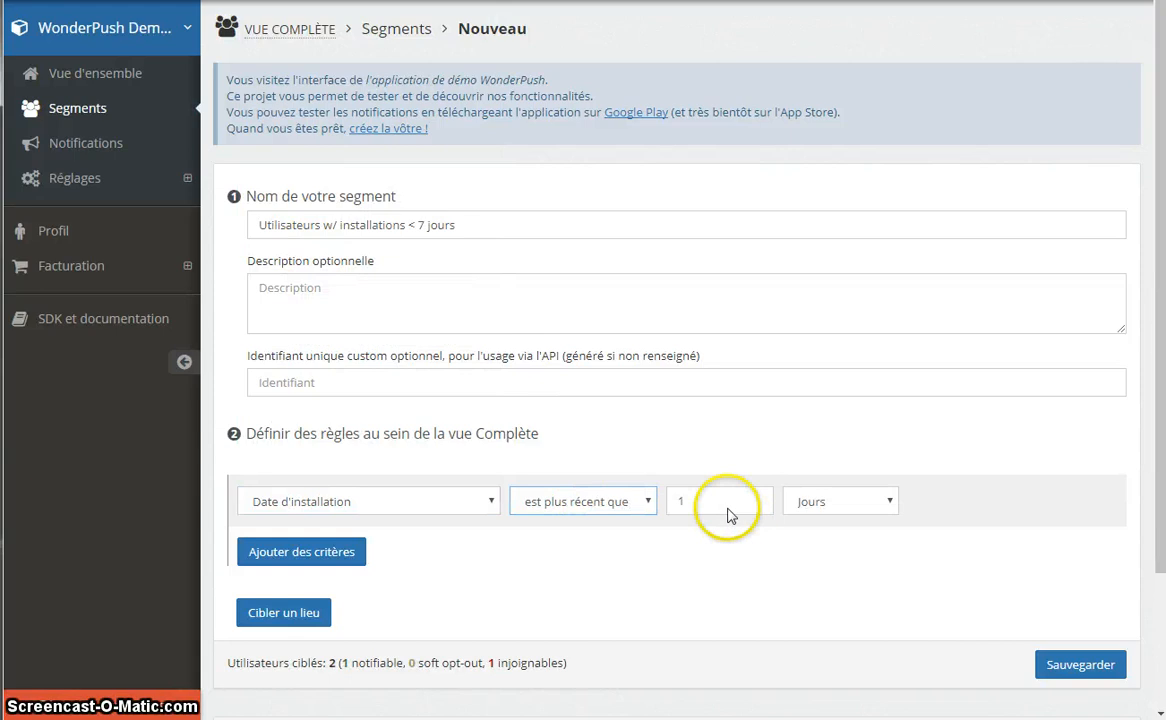
click(756, 498)
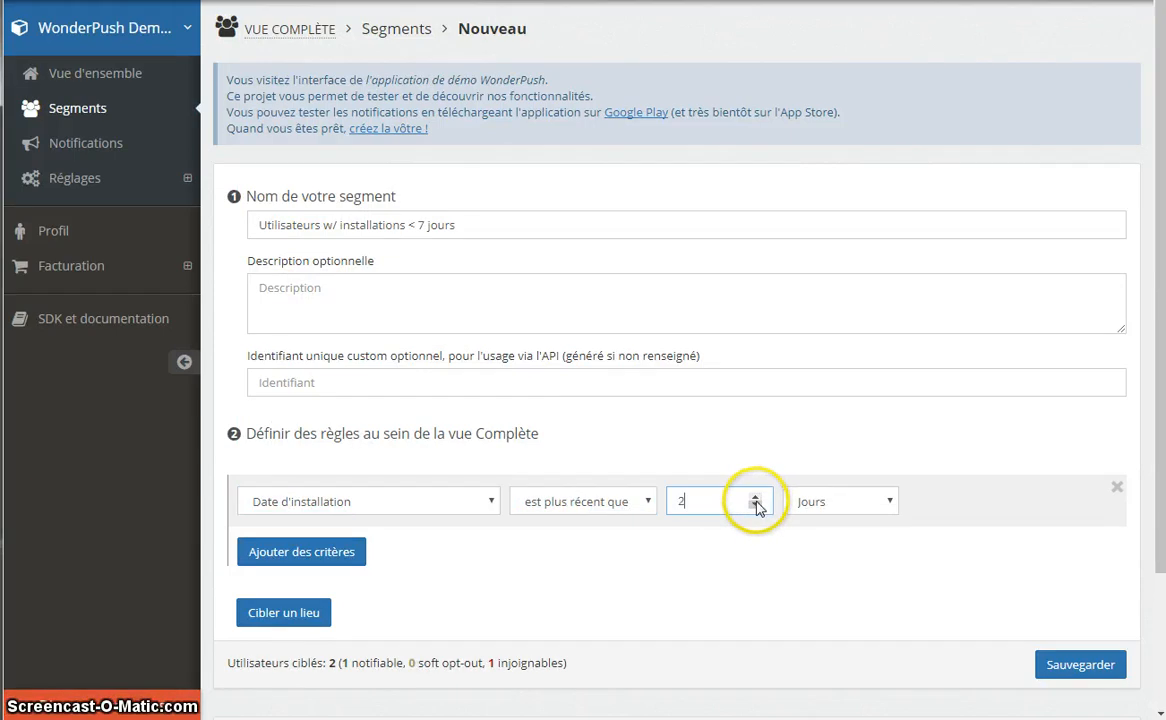
click(757, 502)
click(756, 498)
click(756, 498)
click(756, 498)
click(755, 498)
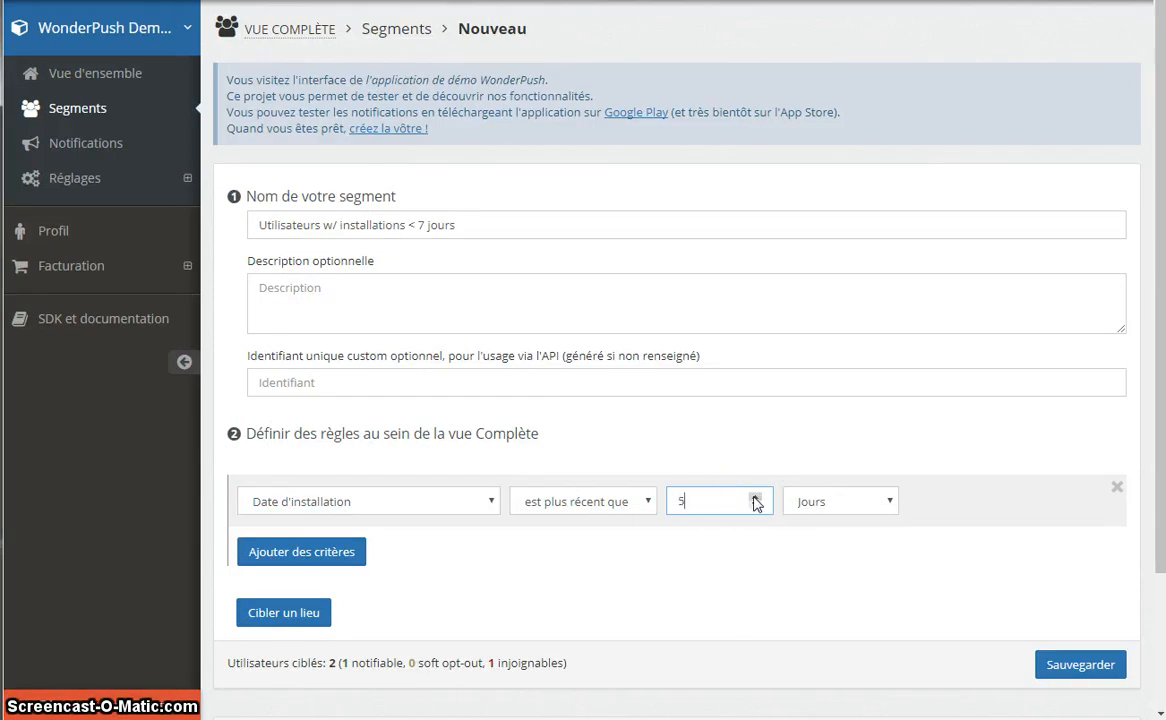
click(755, 498)
click(755, 498)
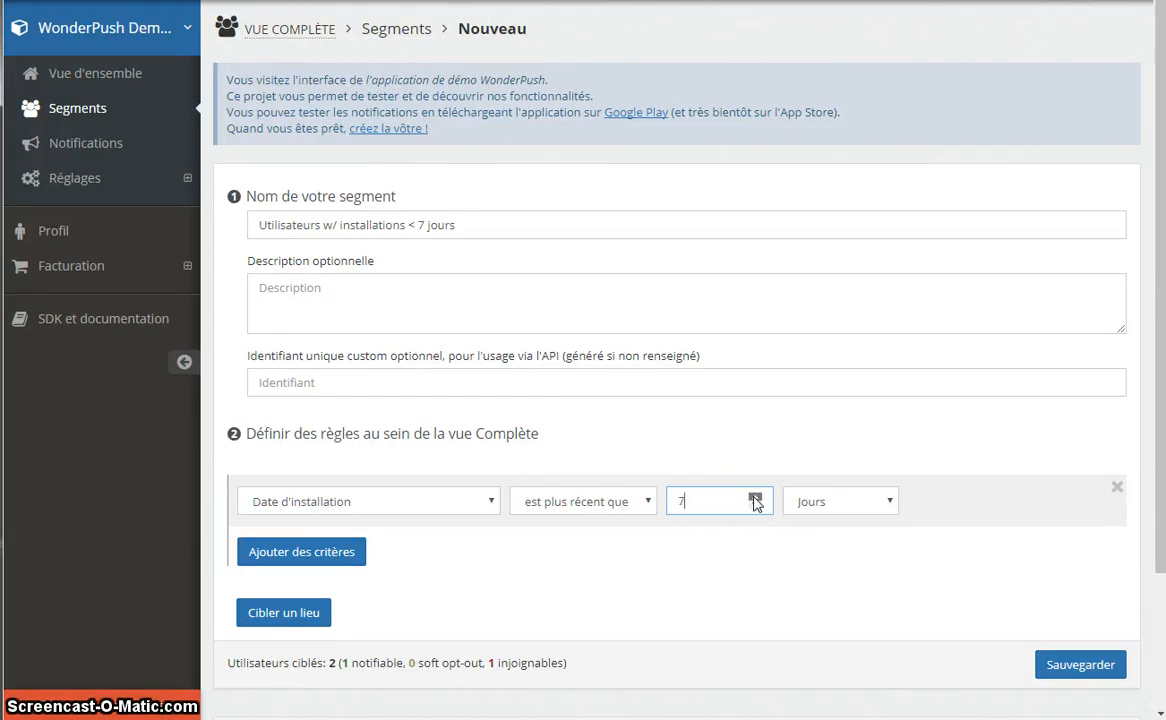
click(1075, 664)
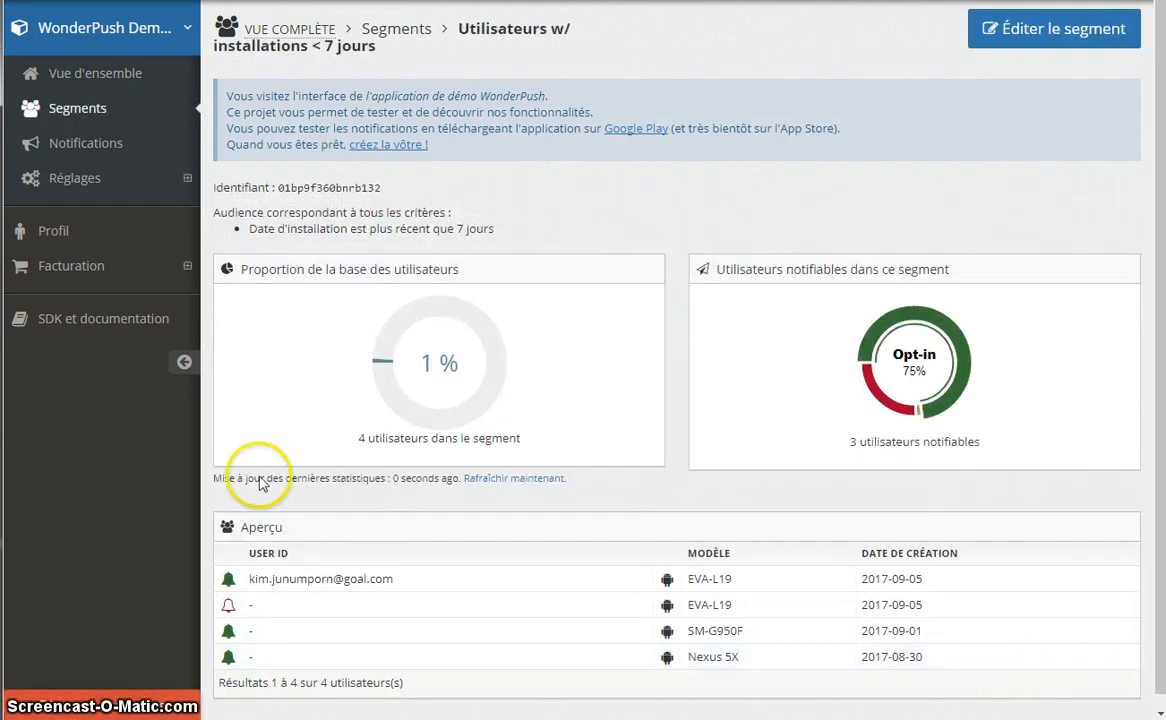
Create another segment and name it "Utilisateurs activité > 6 JS"
click(85, 120)
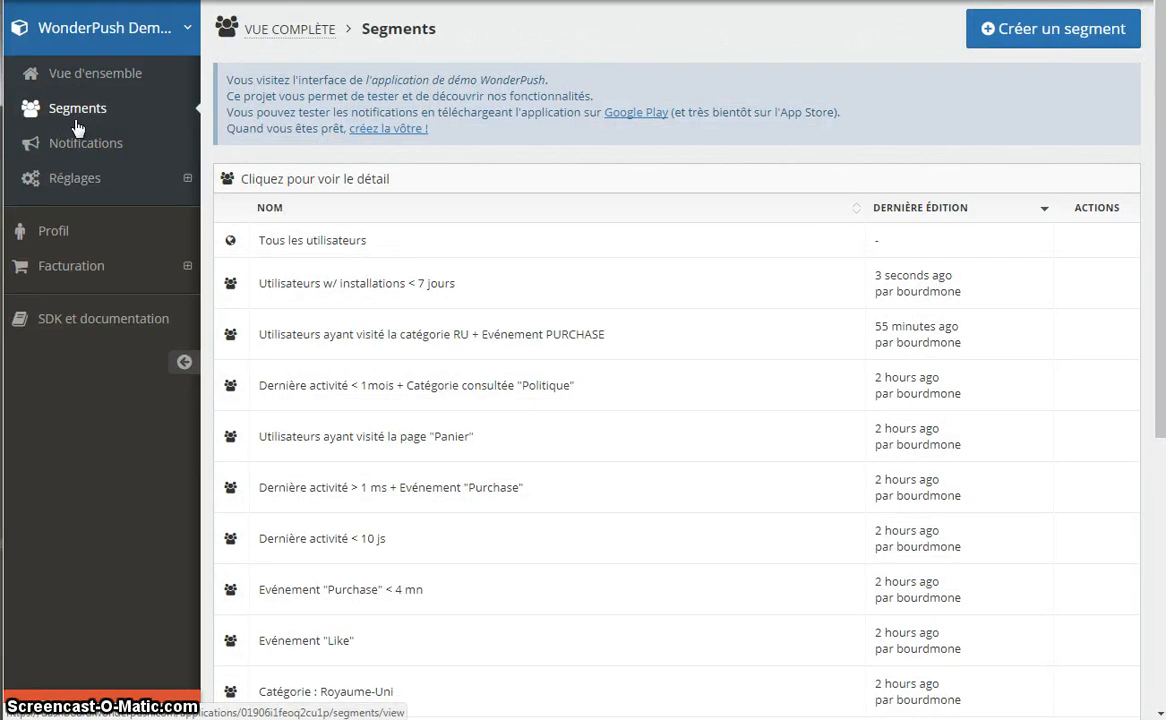
click(1091, 35)
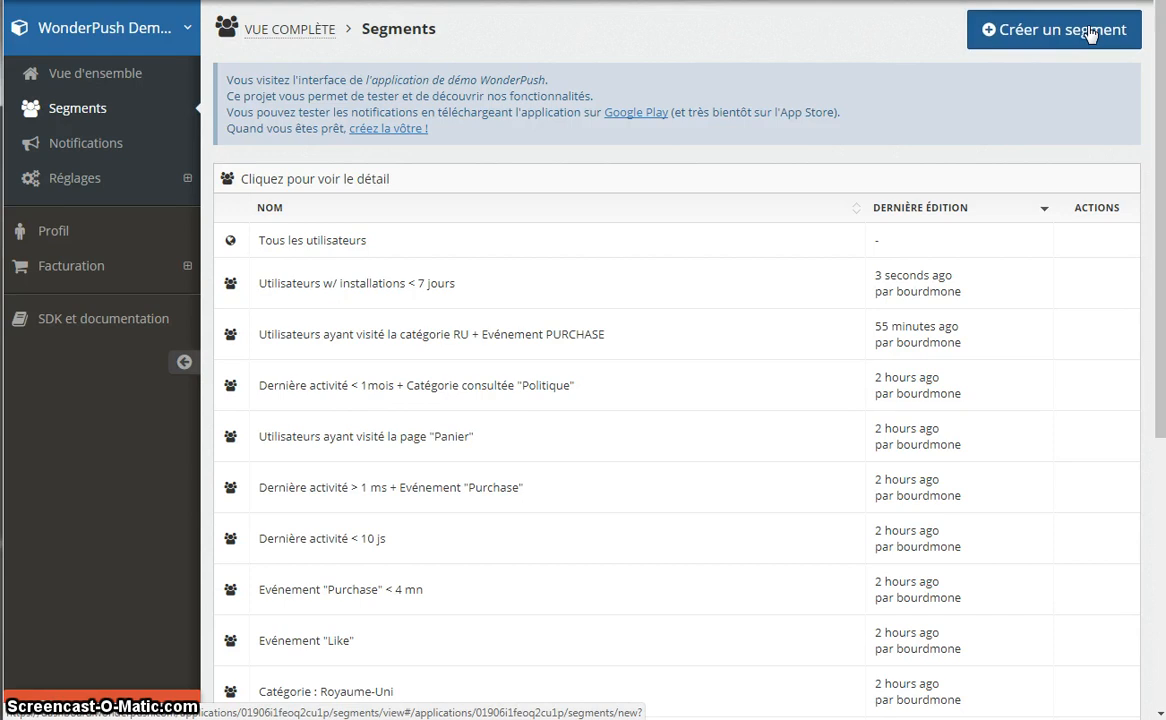
click(388, 227)
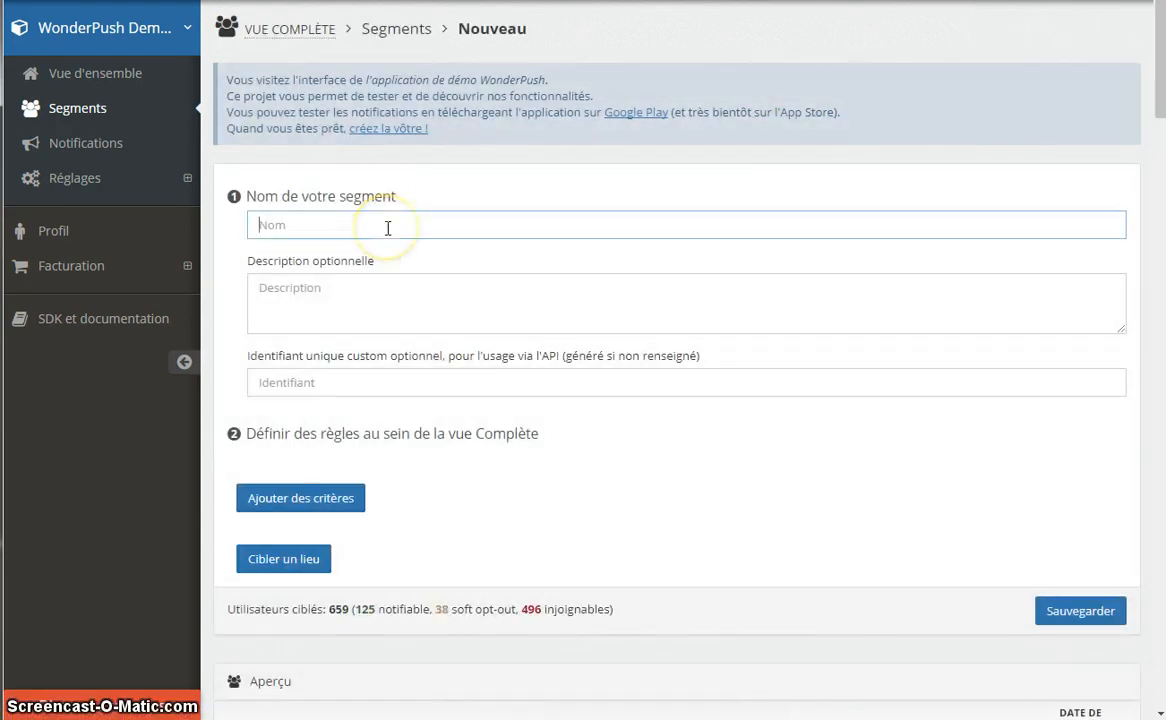
text(Utilis)
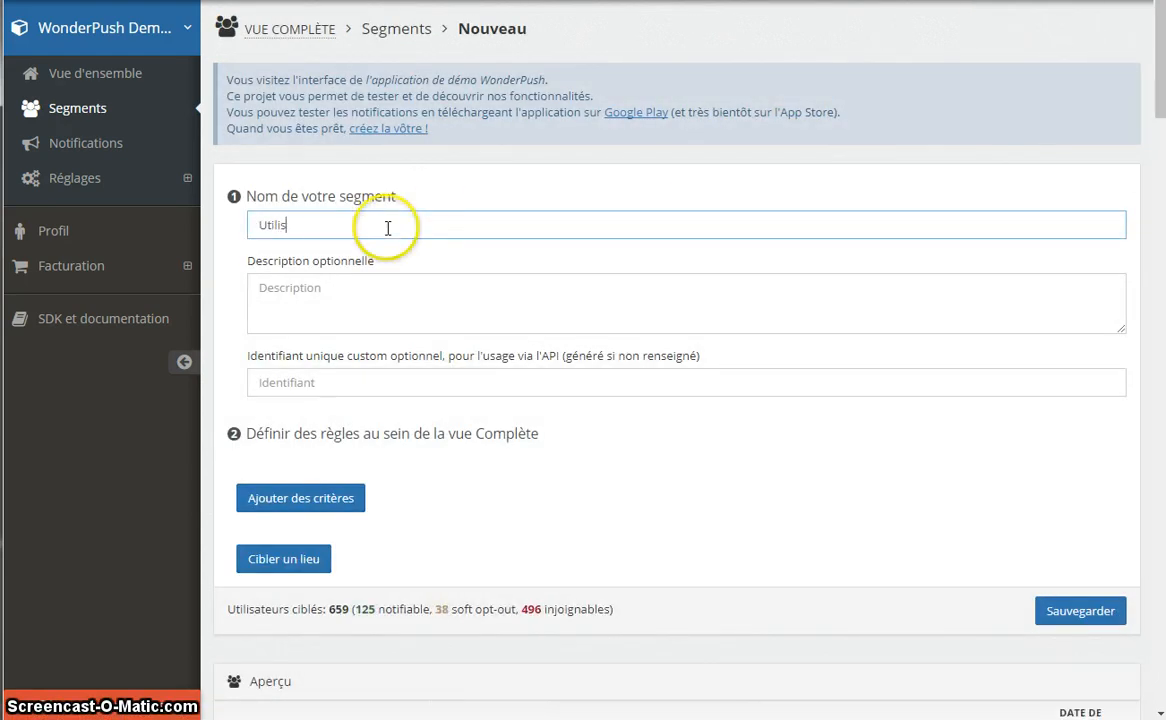
text(ateurs activé)
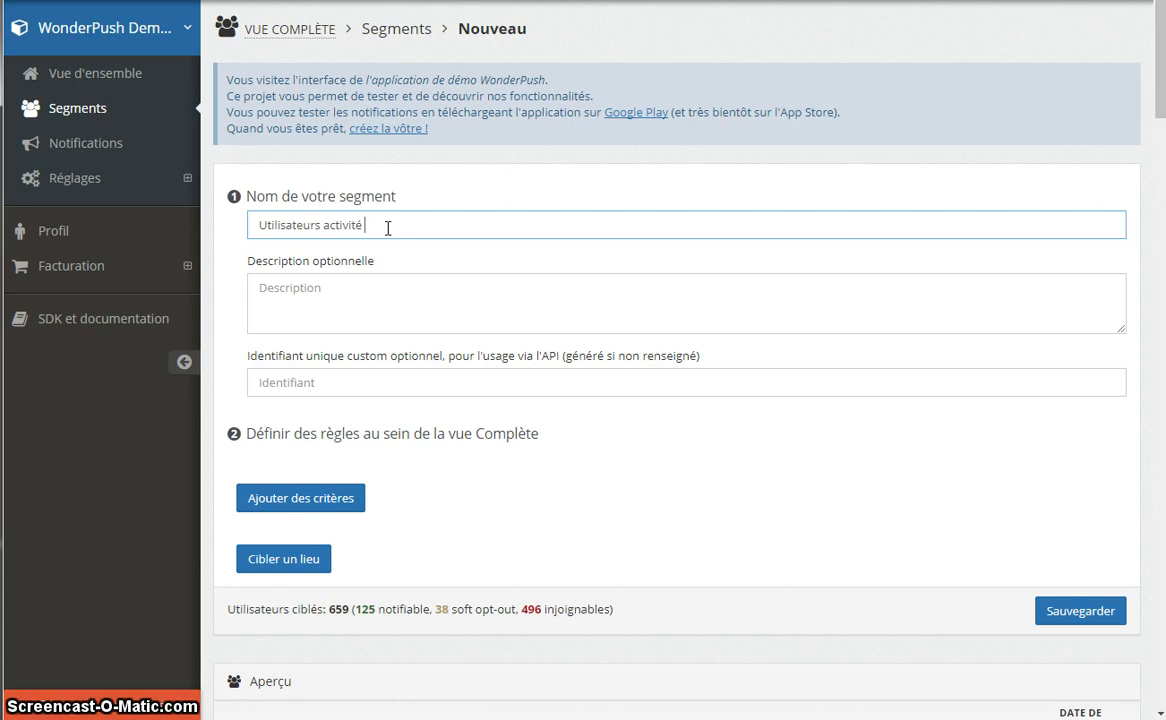
text(> 6 JS)
click(380, 265)
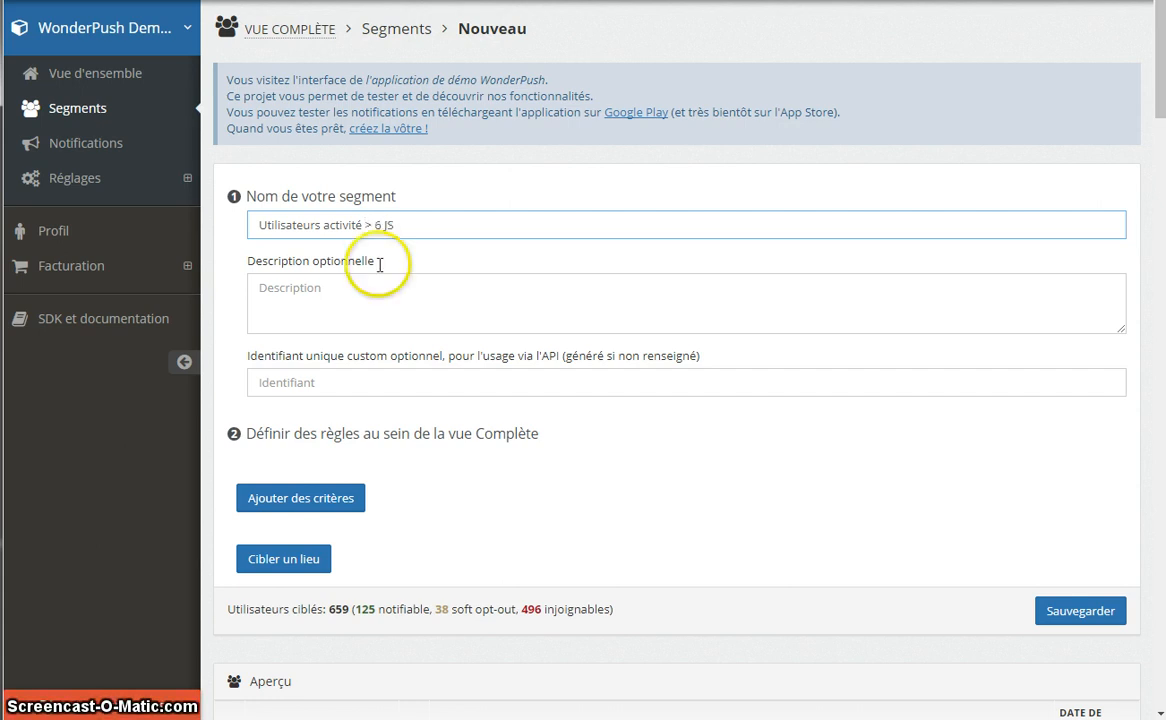
Add the criterion "Dernière activité" "est plus ancien que" 6 Jours and save the segment
click(311, 498)
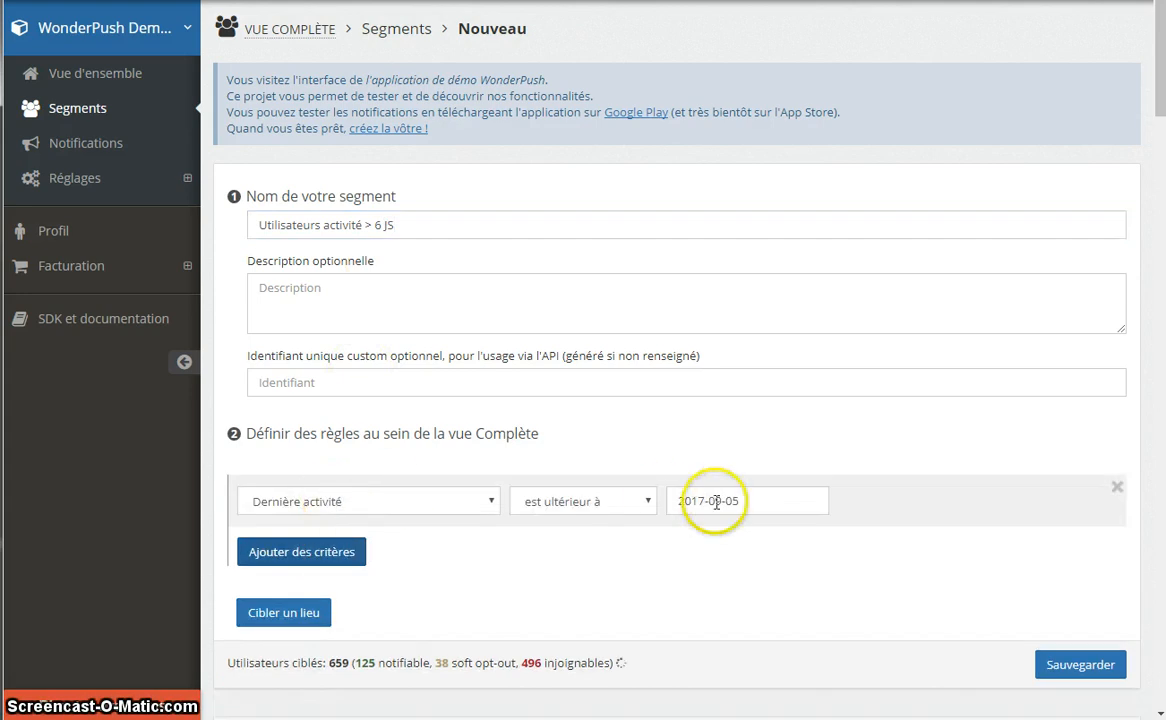
click(601, 503)
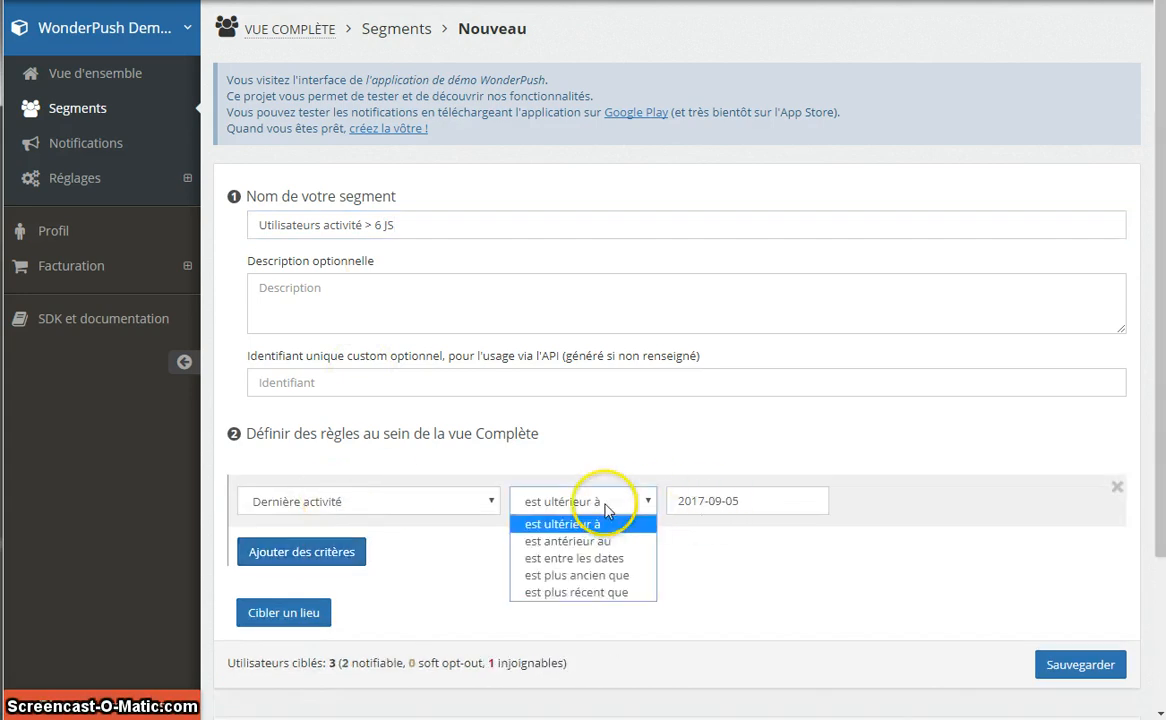
click(590, 576)
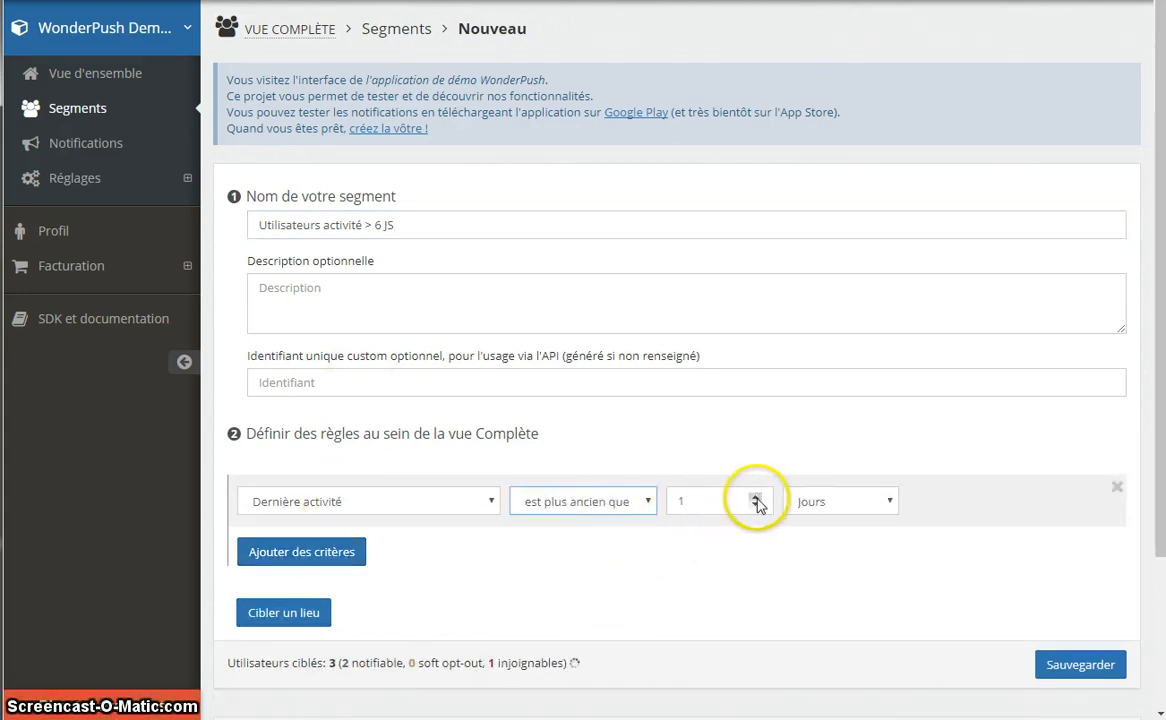
double_click(754, 497)
click(755, 498)
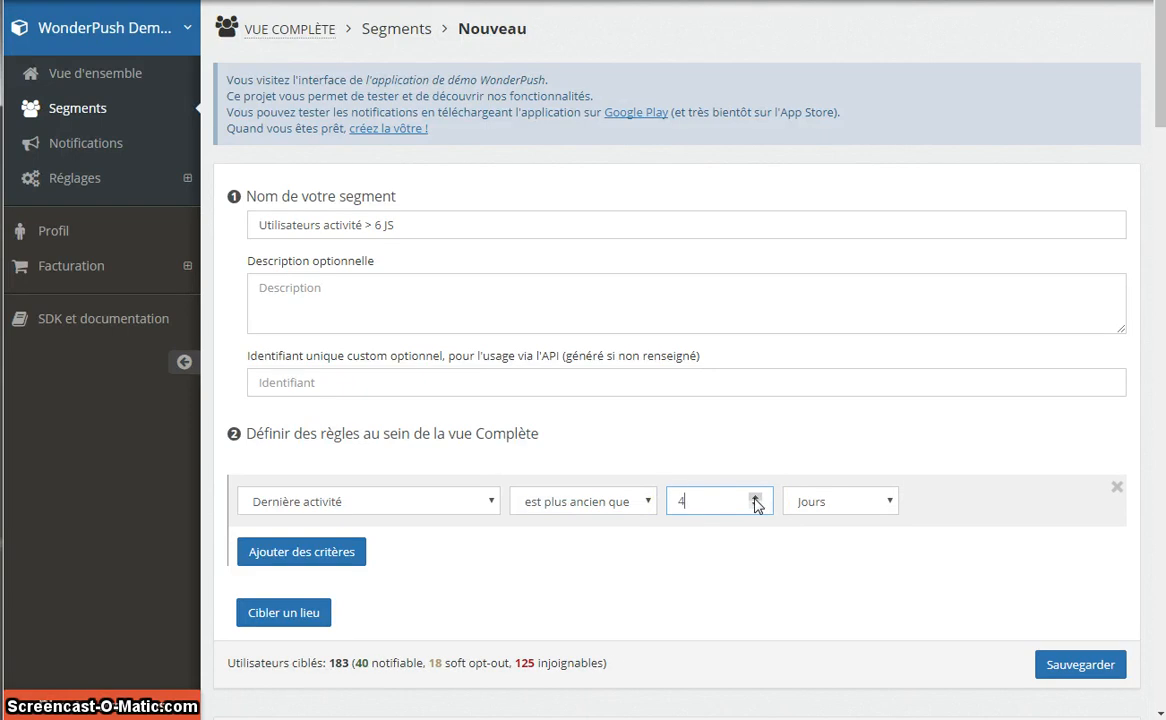
click(755, 498)
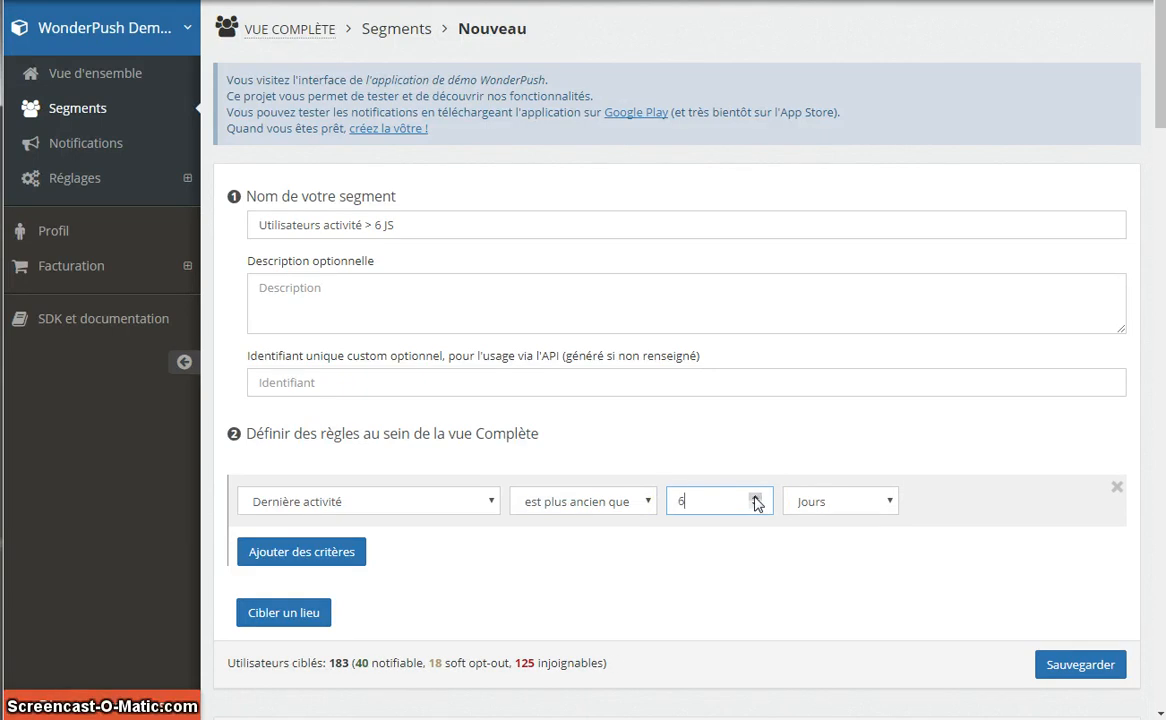
click(1066, 666)
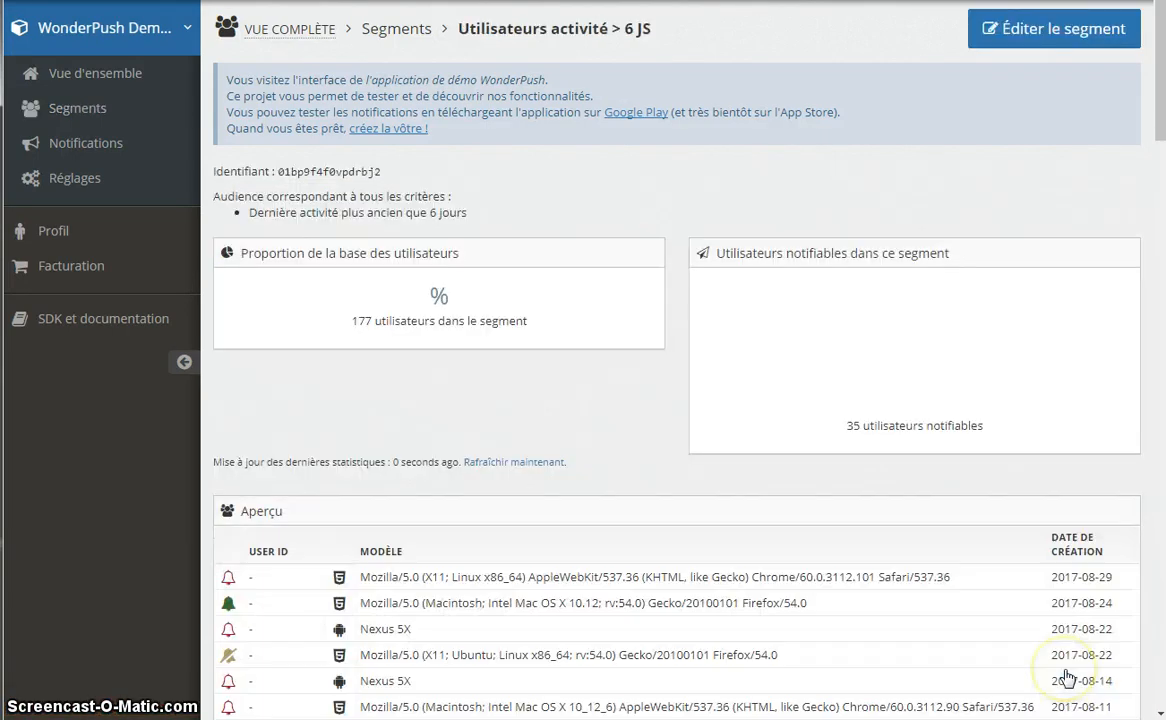
Return to the segments list and look over the newly saved segments
click(66, 112)
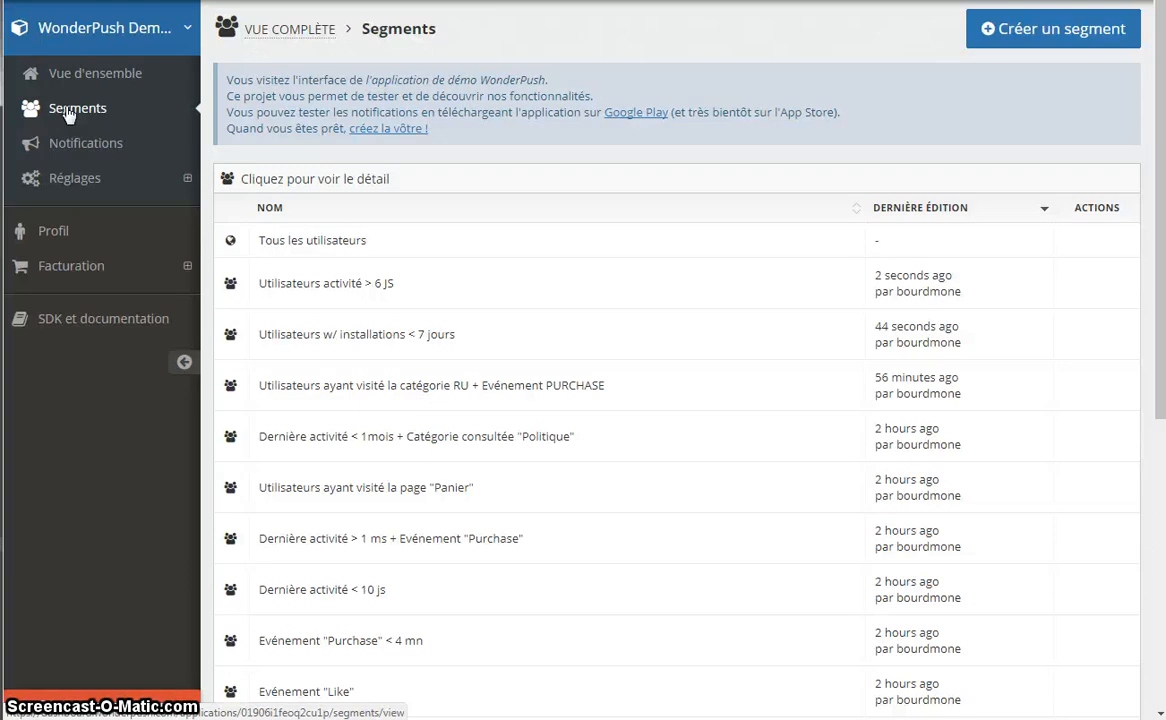
click(98, 112)
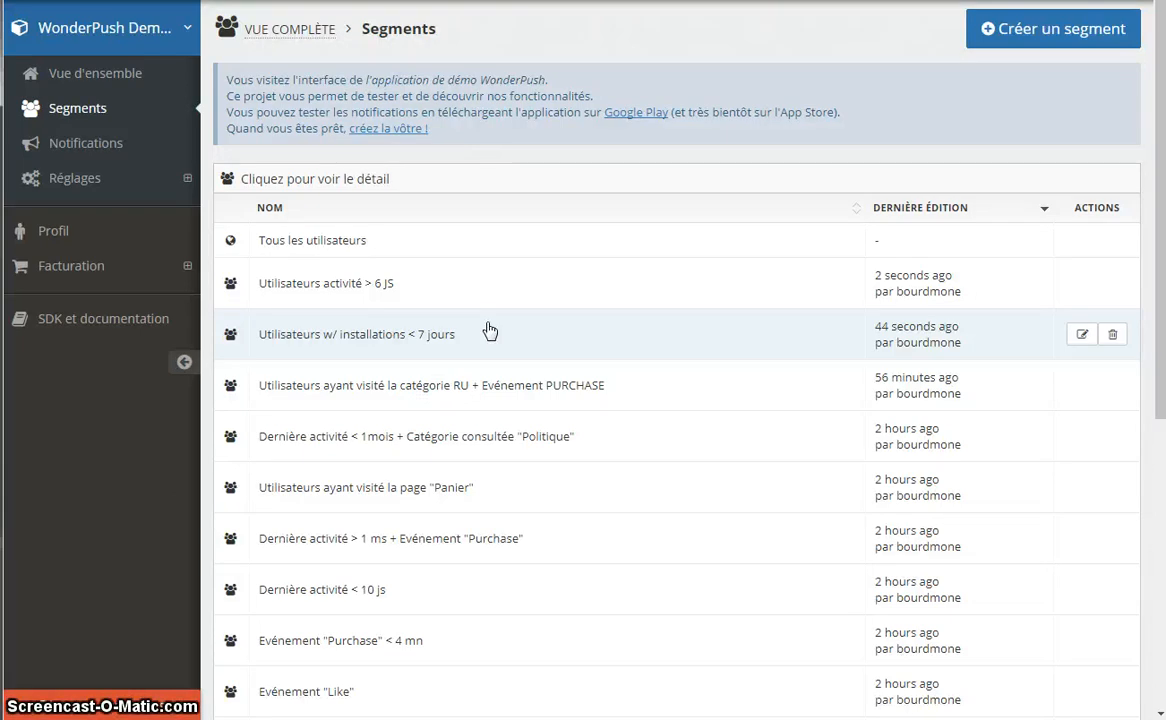
click(475, 256)
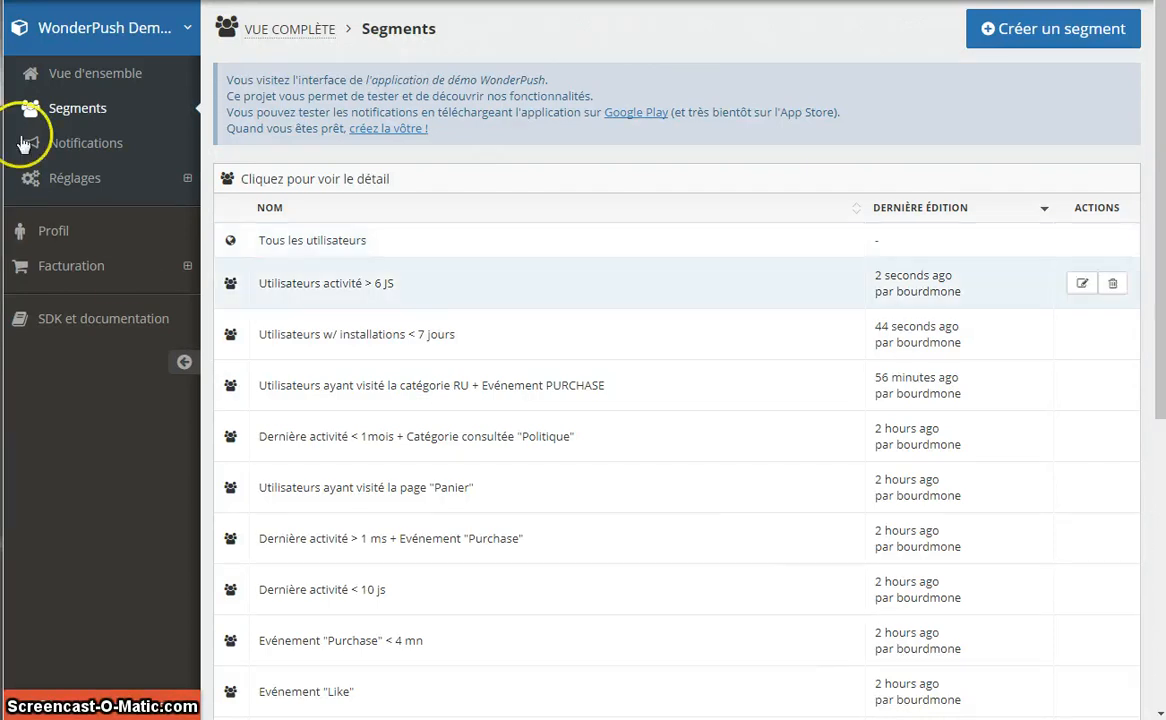
Go to the notifications section and start creating a new notification
click(72, 148)
click(356, 224)
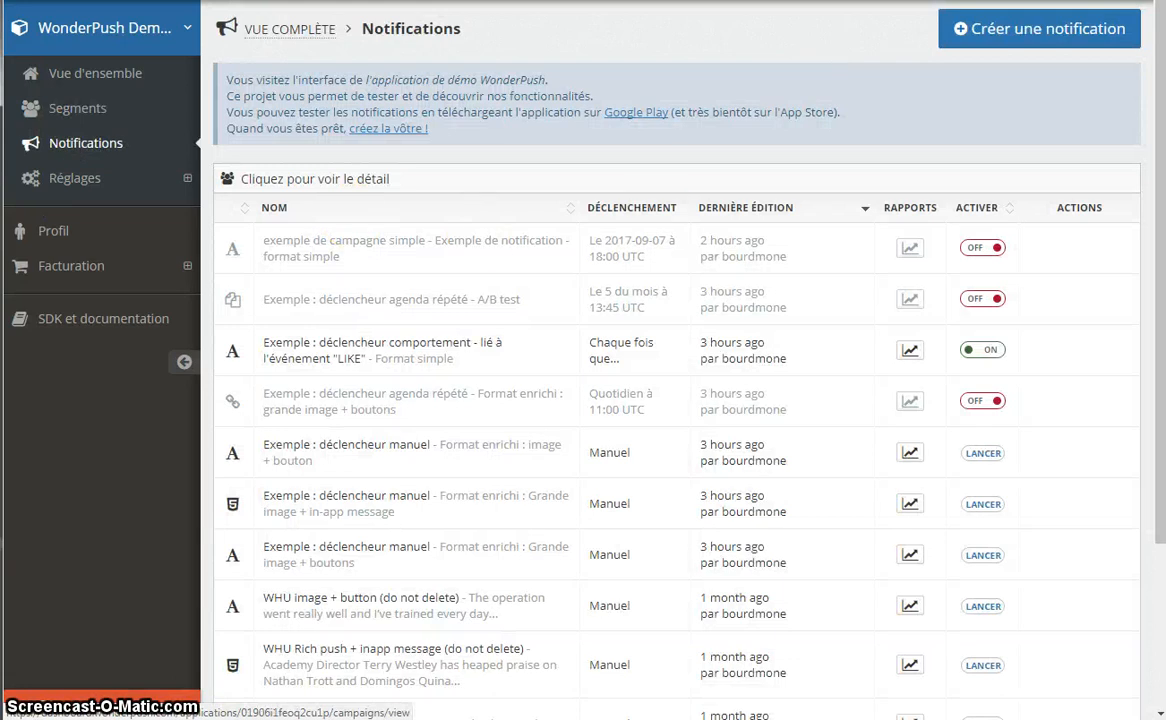
click(958, 28)
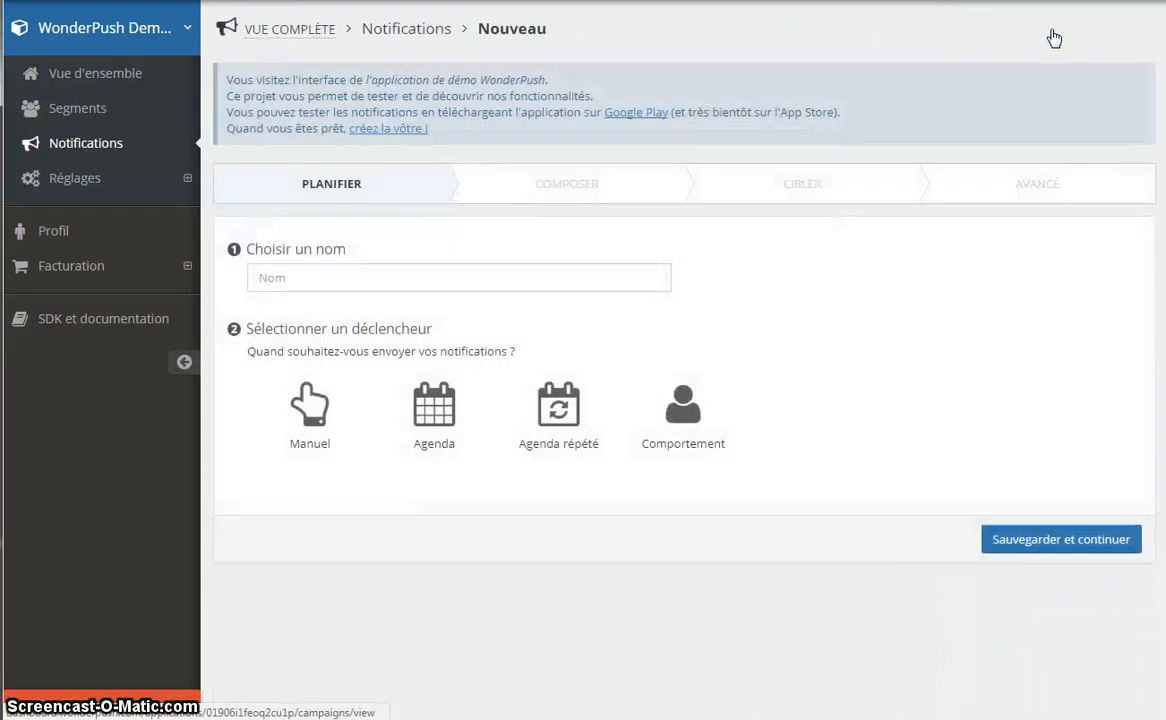
Name the notification "Réengagement utilisateurs opt-in < 7JS + activité > 6JS"
click(286, 272)
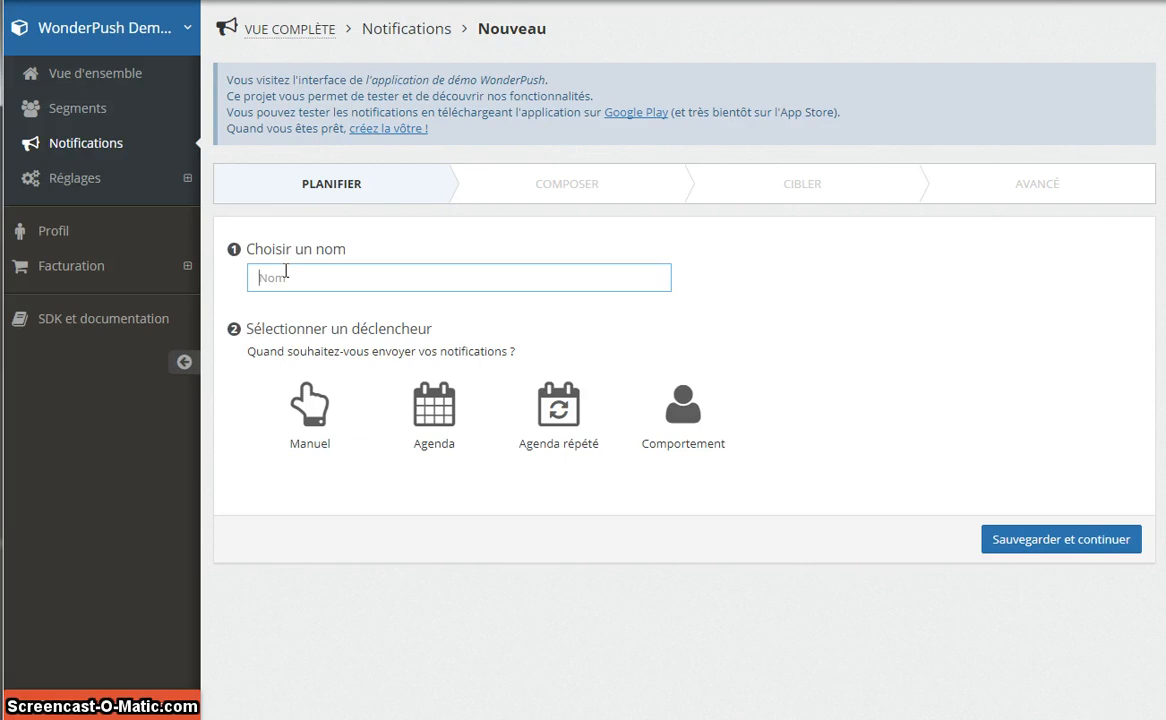
text(Réengagaement utilisate)
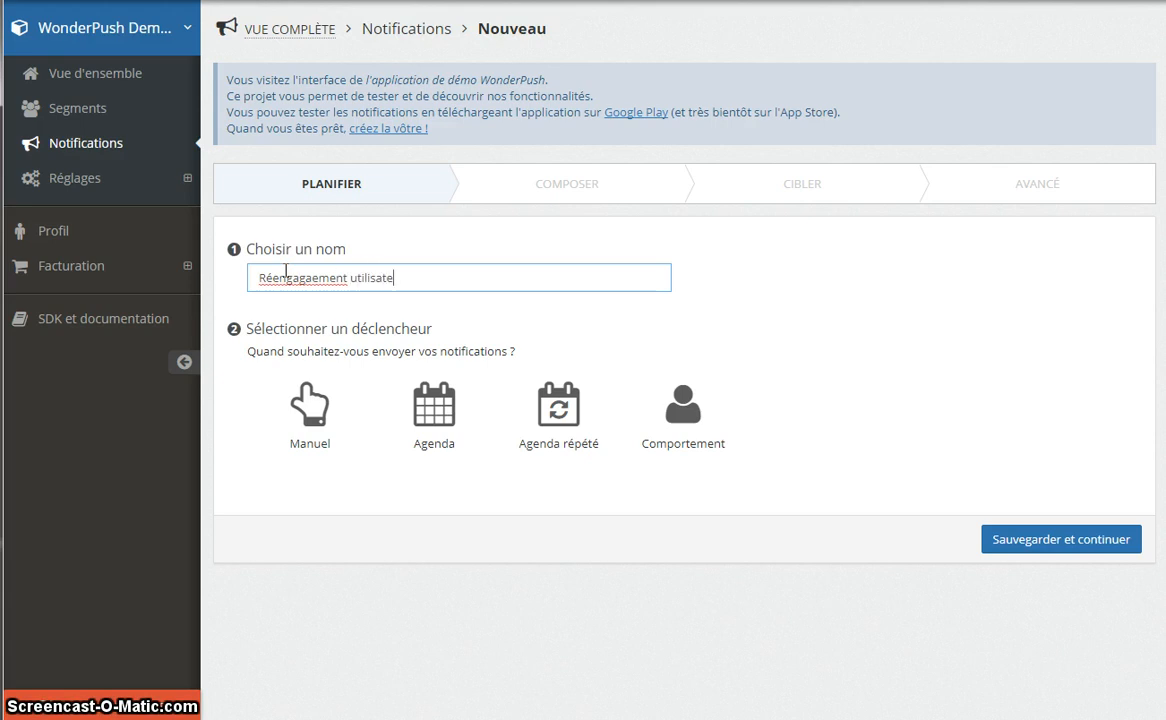
text(rs opt-in < 7JS)
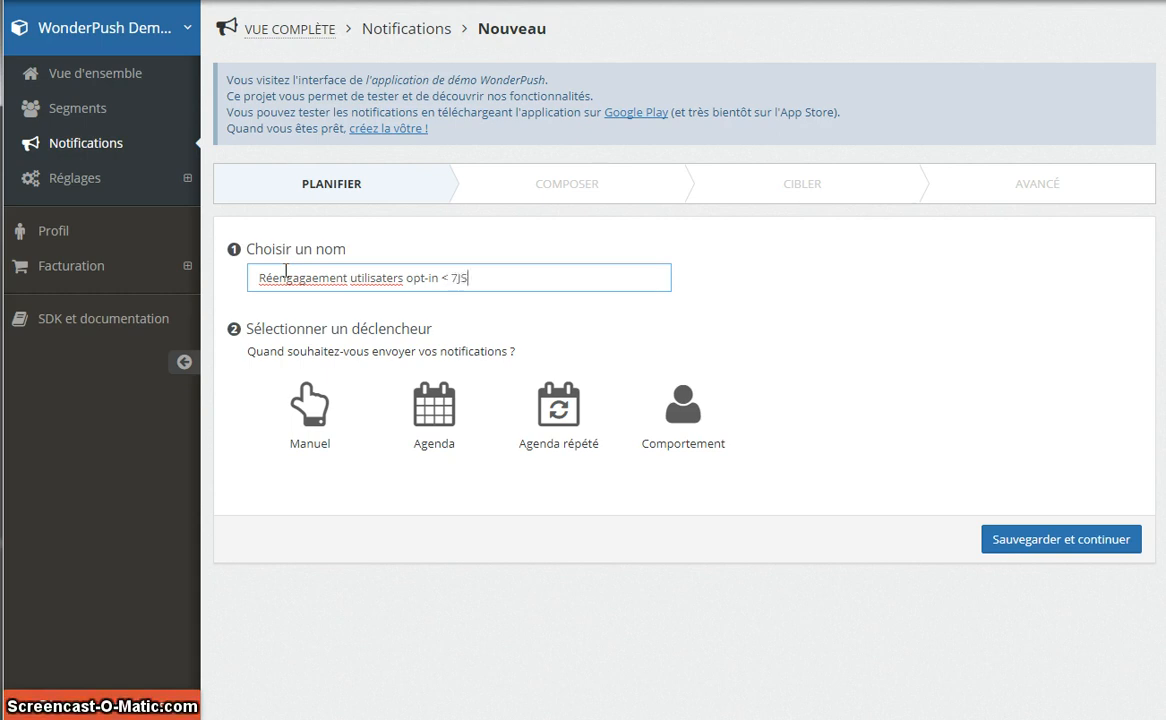
text( + )
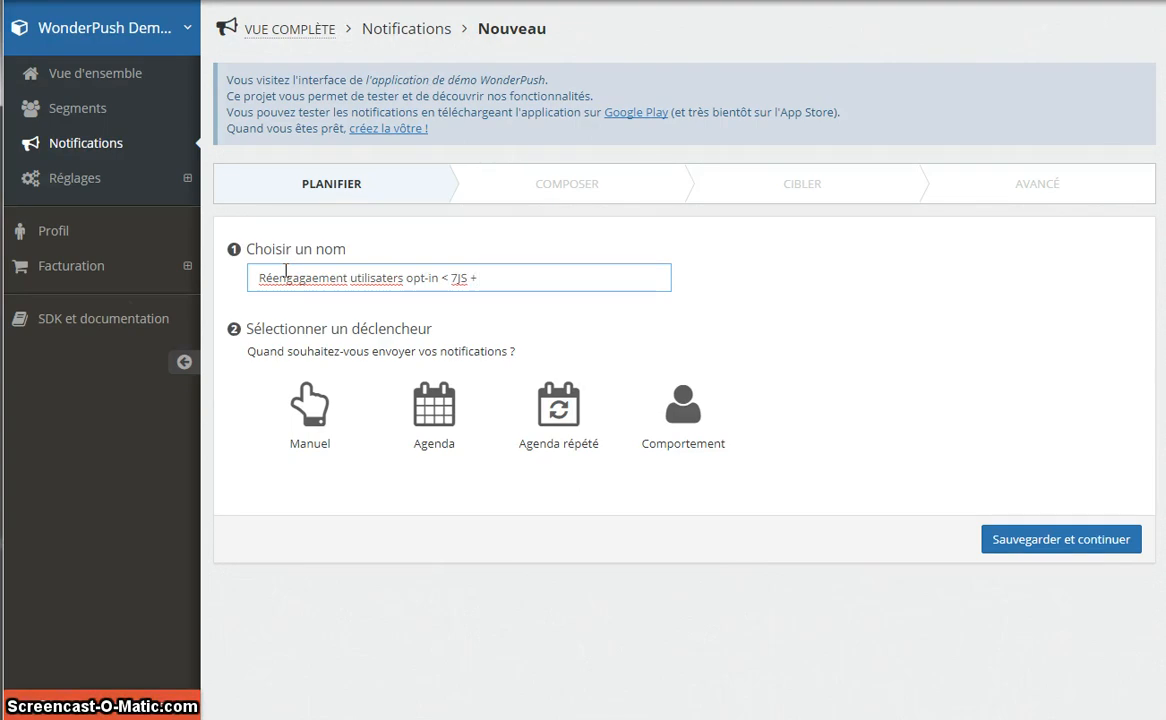
text(acti)
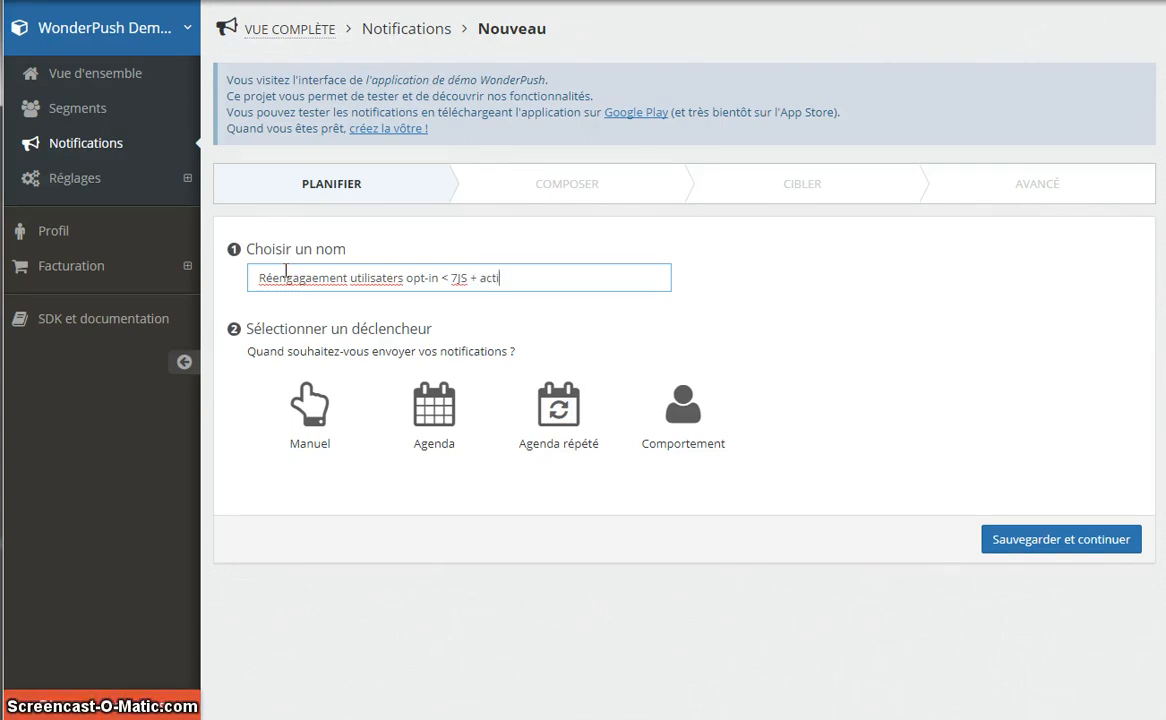
text(vité >)
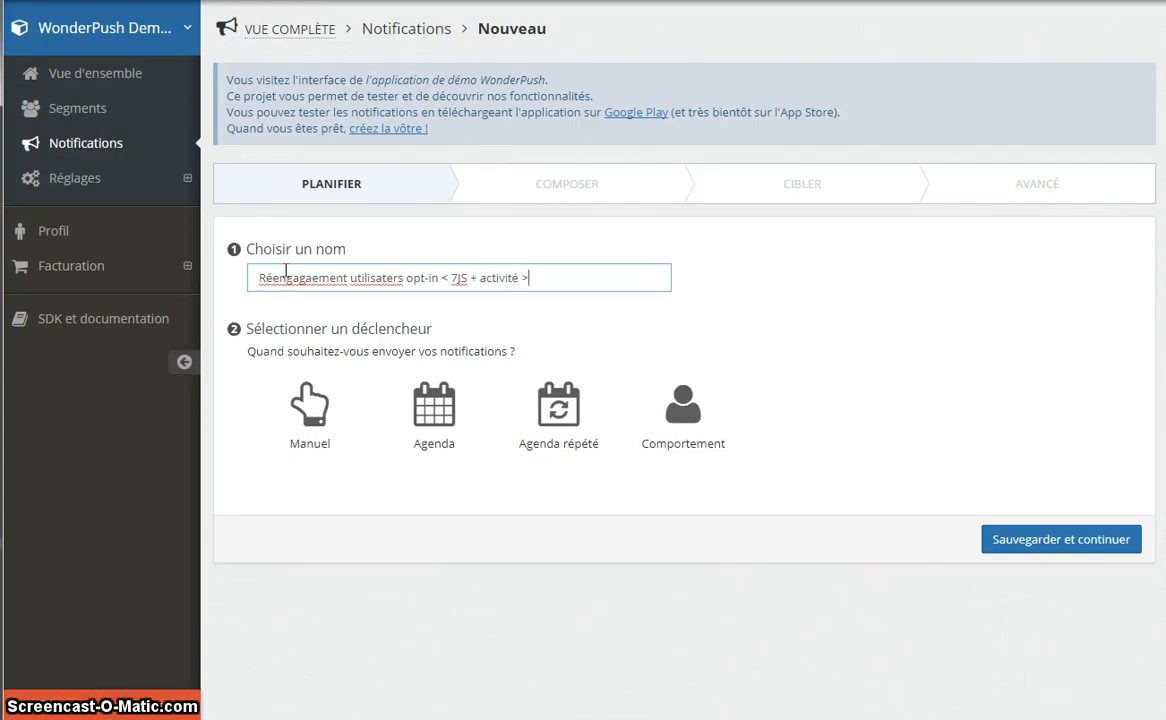
text( 6JS)
click(312, 277)
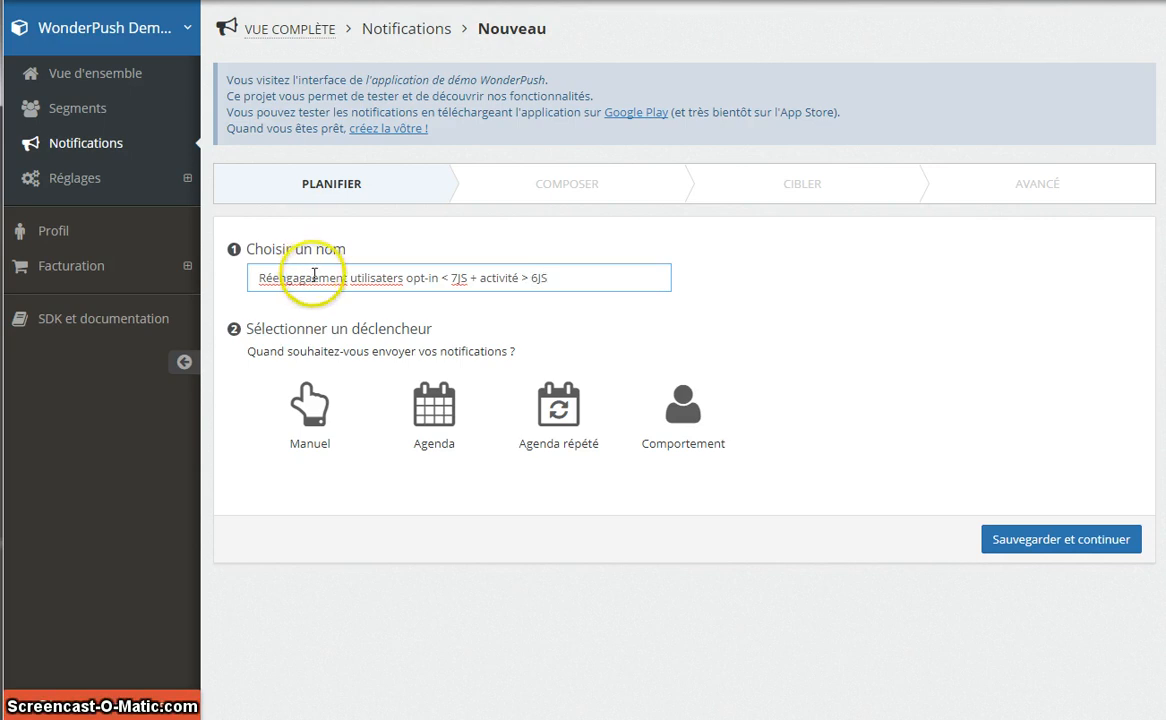
key(BackSpace)
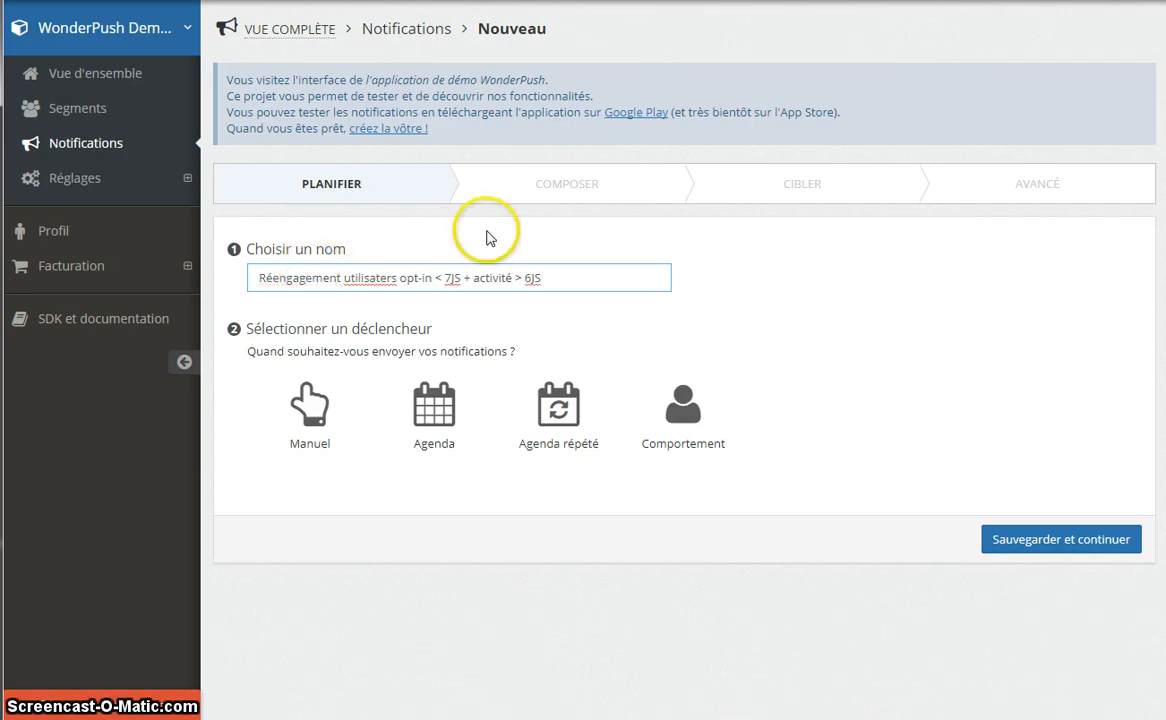
click(390, 277)
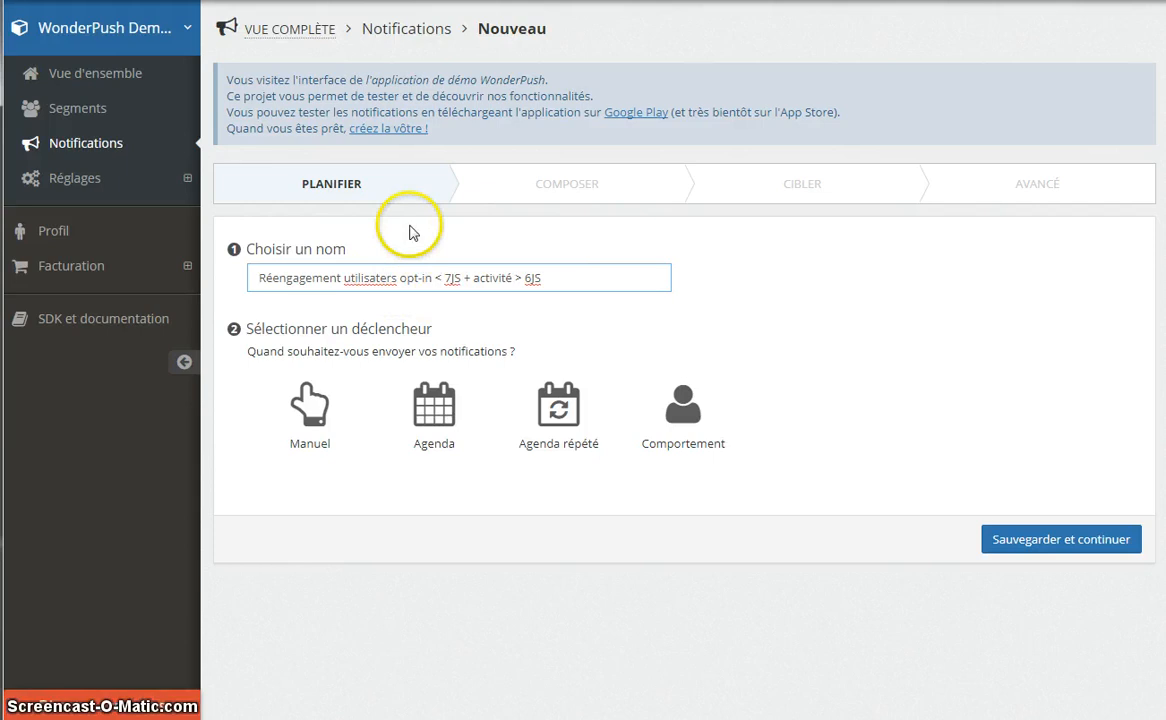
text(u)
Select the "Comportement" trigger for the notification, then save the planning stage and continue to composing
click(866, 291)
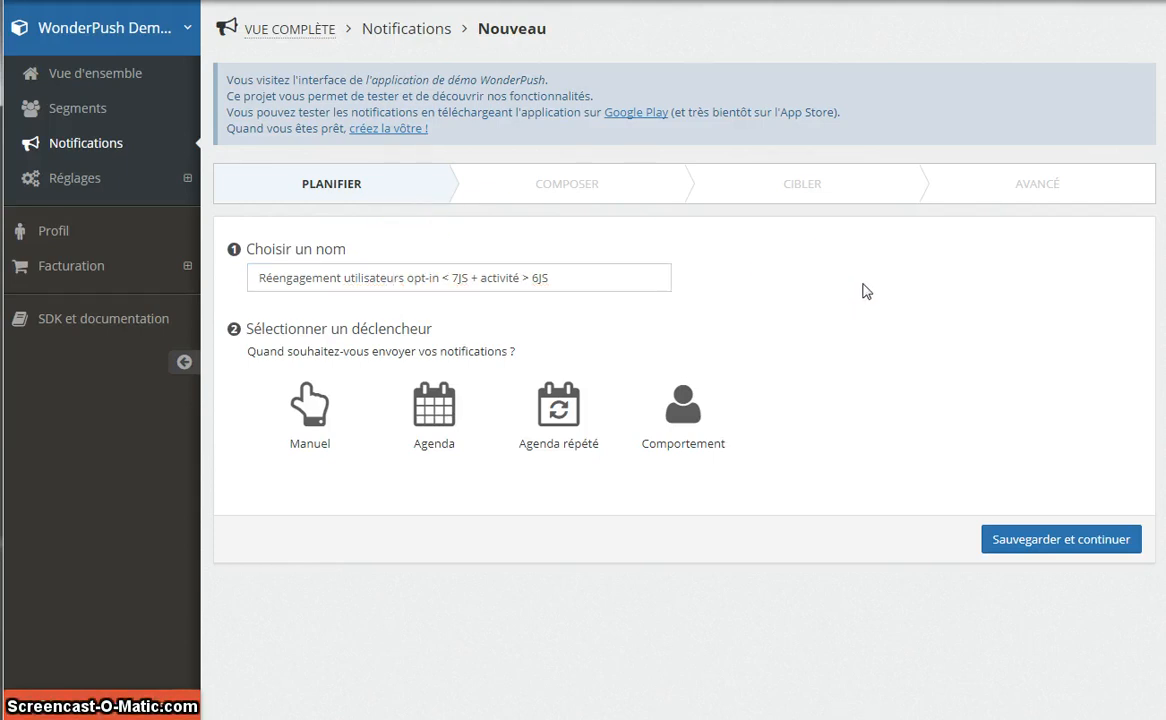
click(681, 397)
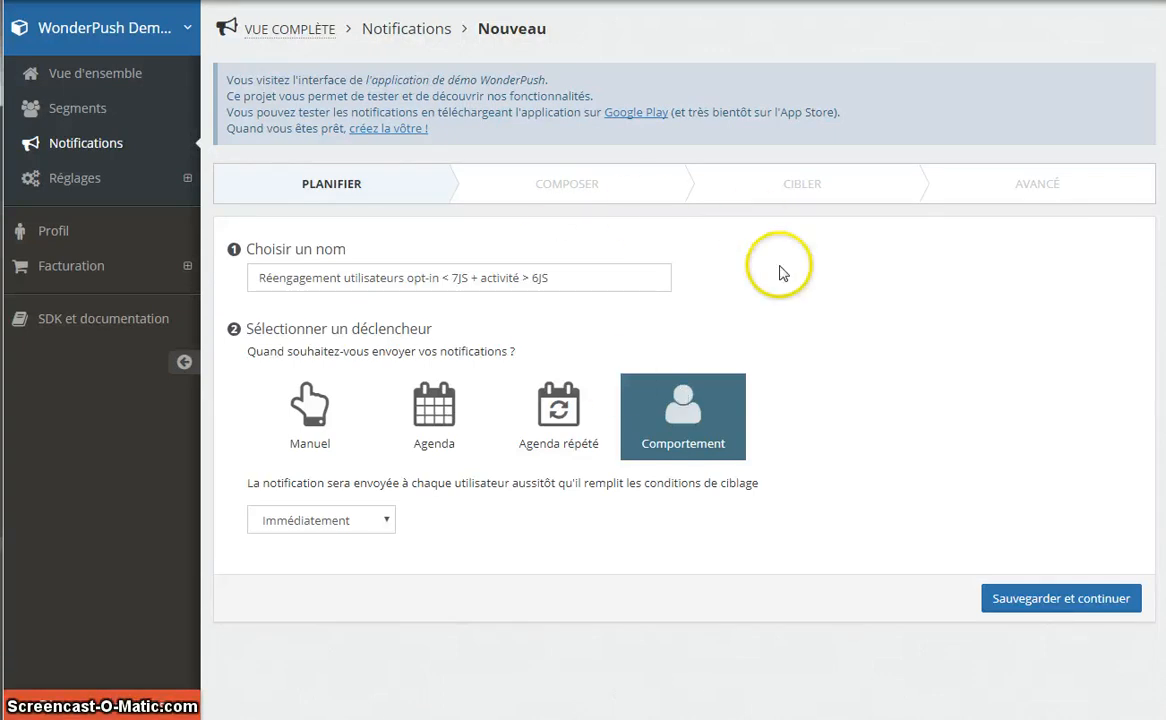
click(1040, 597)
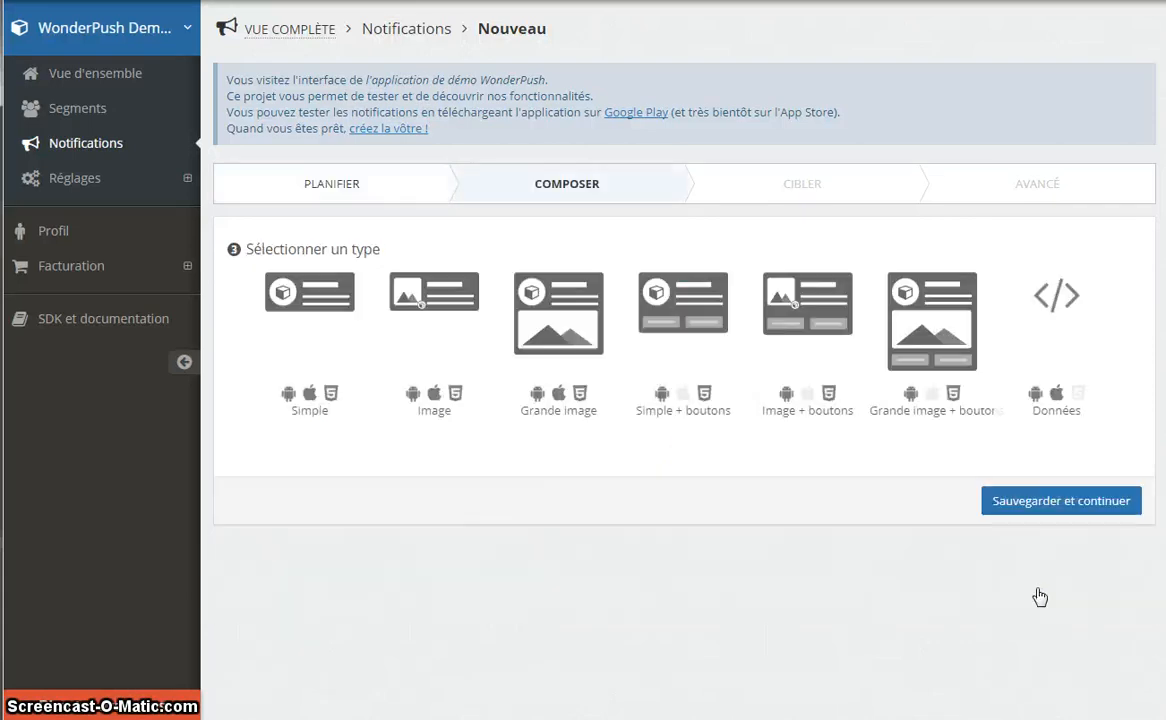
Choose "Simple + boutons" as the notification type
click(323, 332)
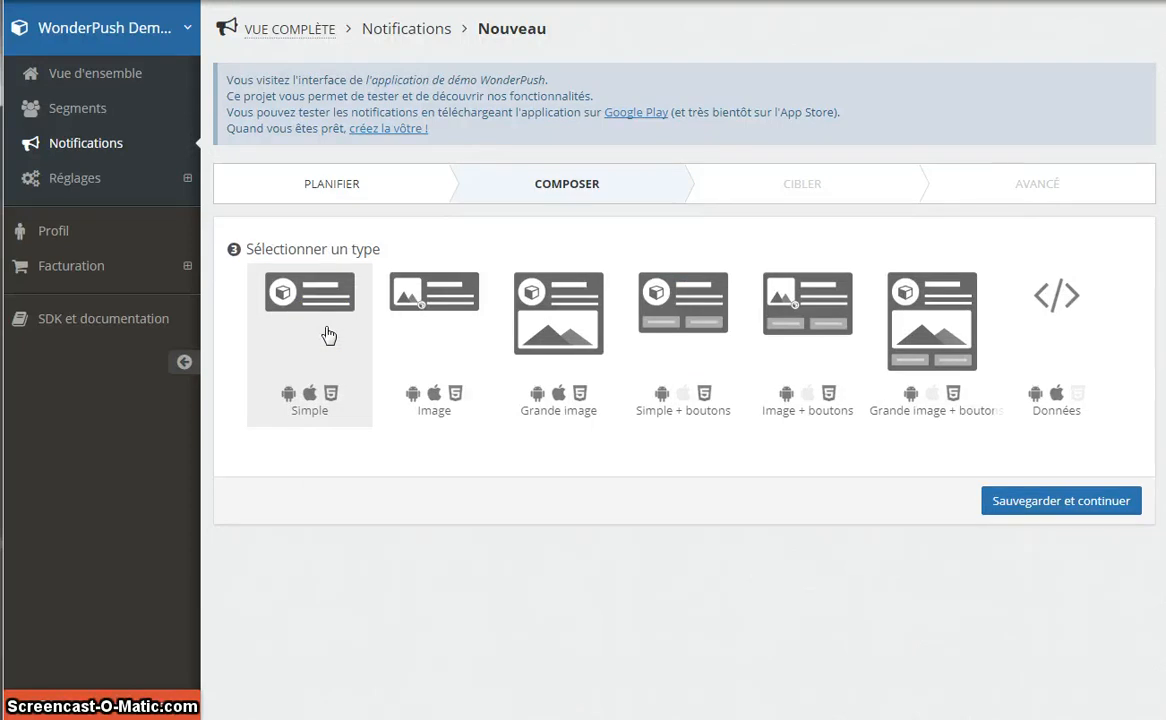
click(663, 308)
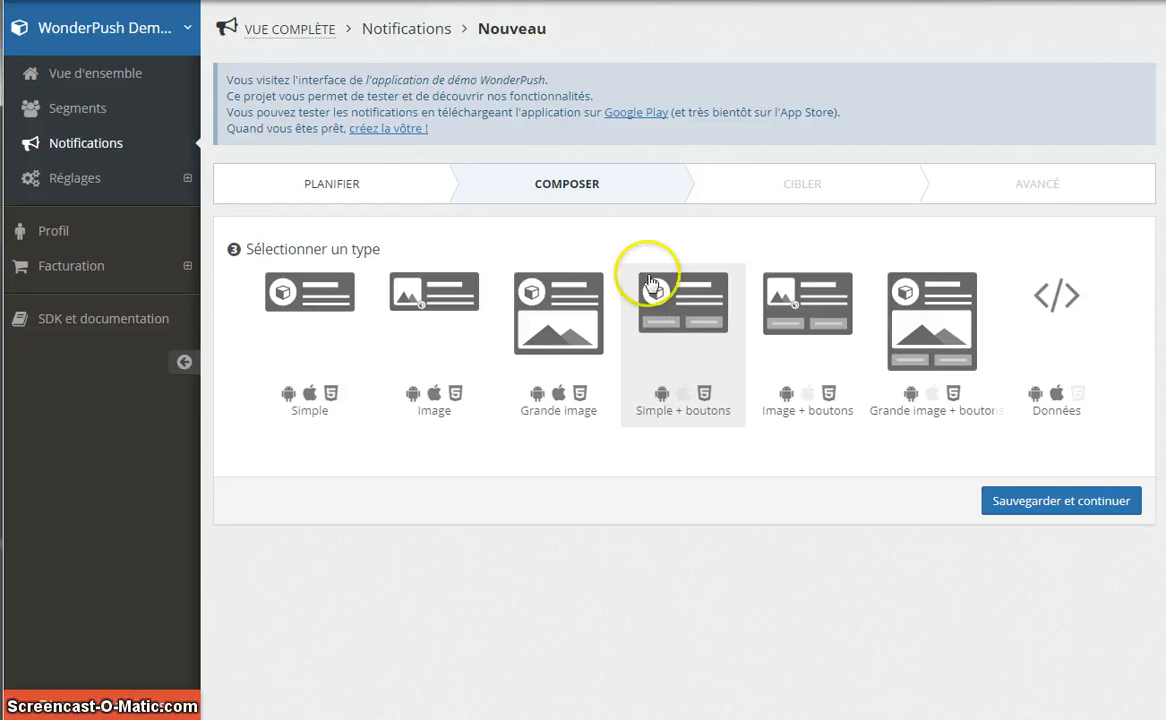
click(453, 342)
click(640, 352)
click(690, 314)
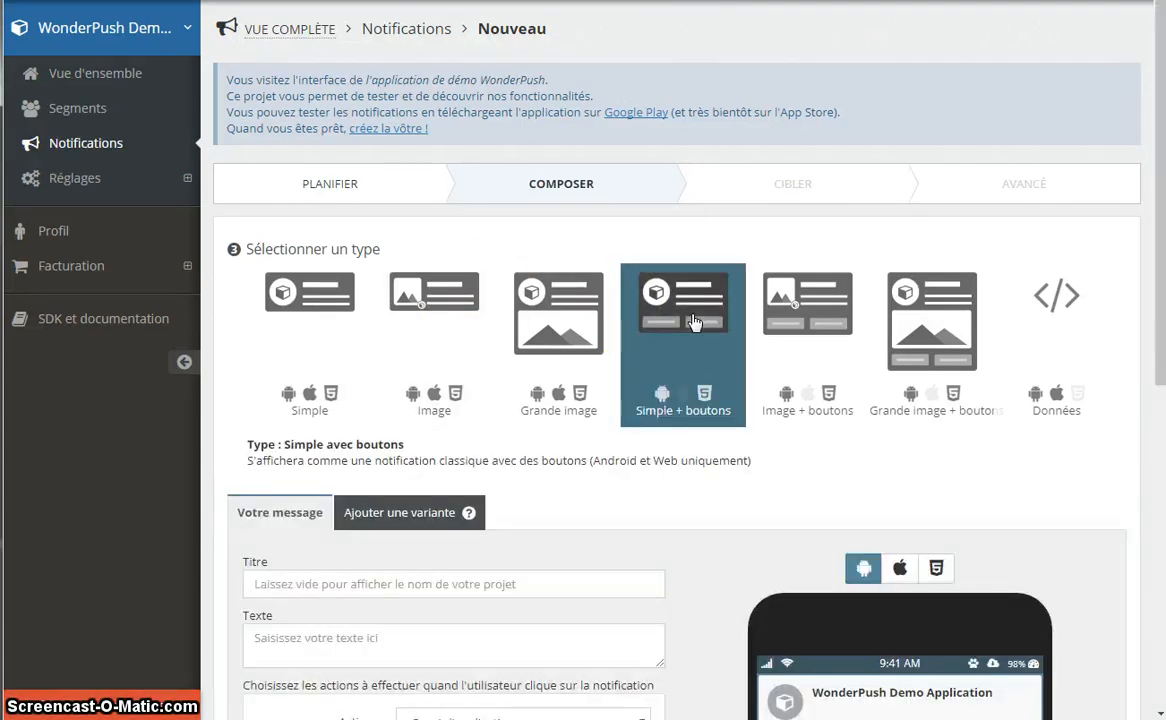
click(684, 355)
Enter the notification text "Savez-vous que chaque jour nous publions une nouvelle offre ?"
scroll(677, 560, down, 2)
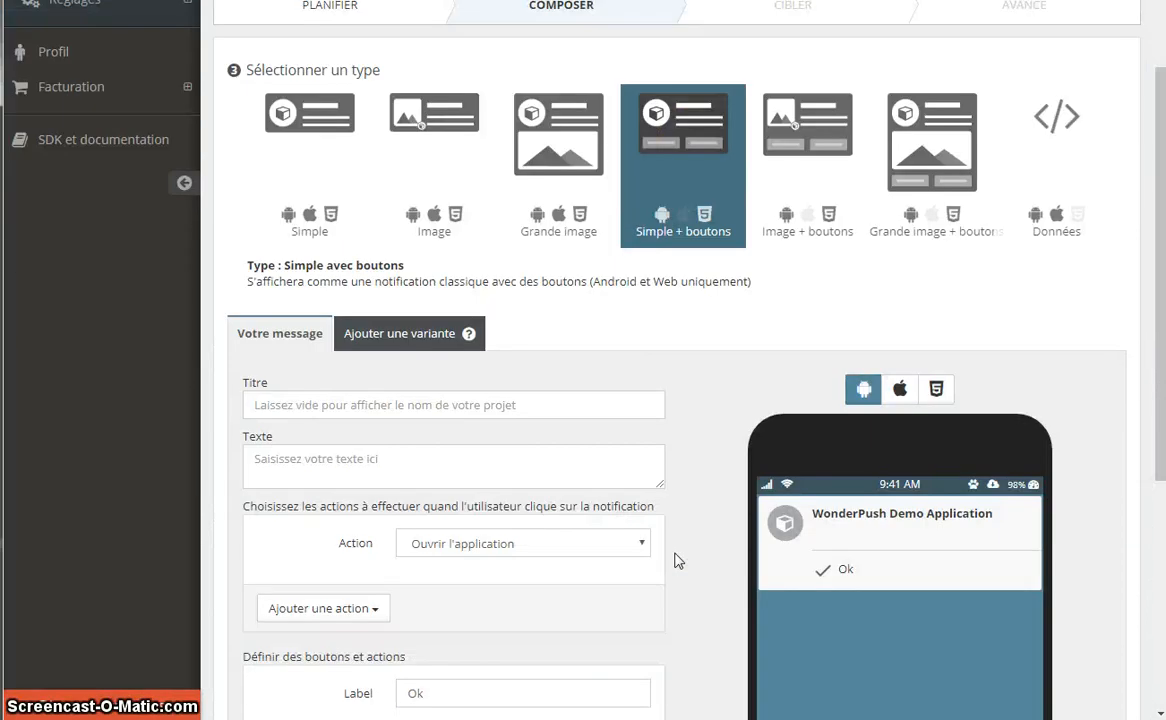
click(376, 459)
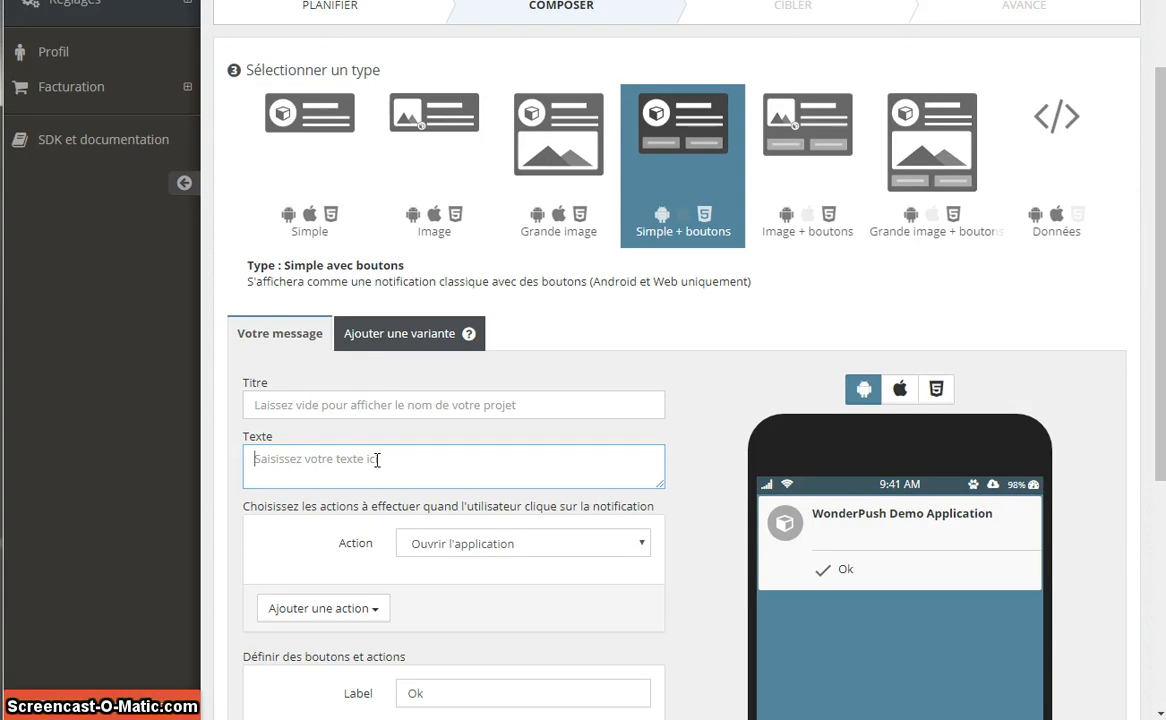
text(Savez-vous)
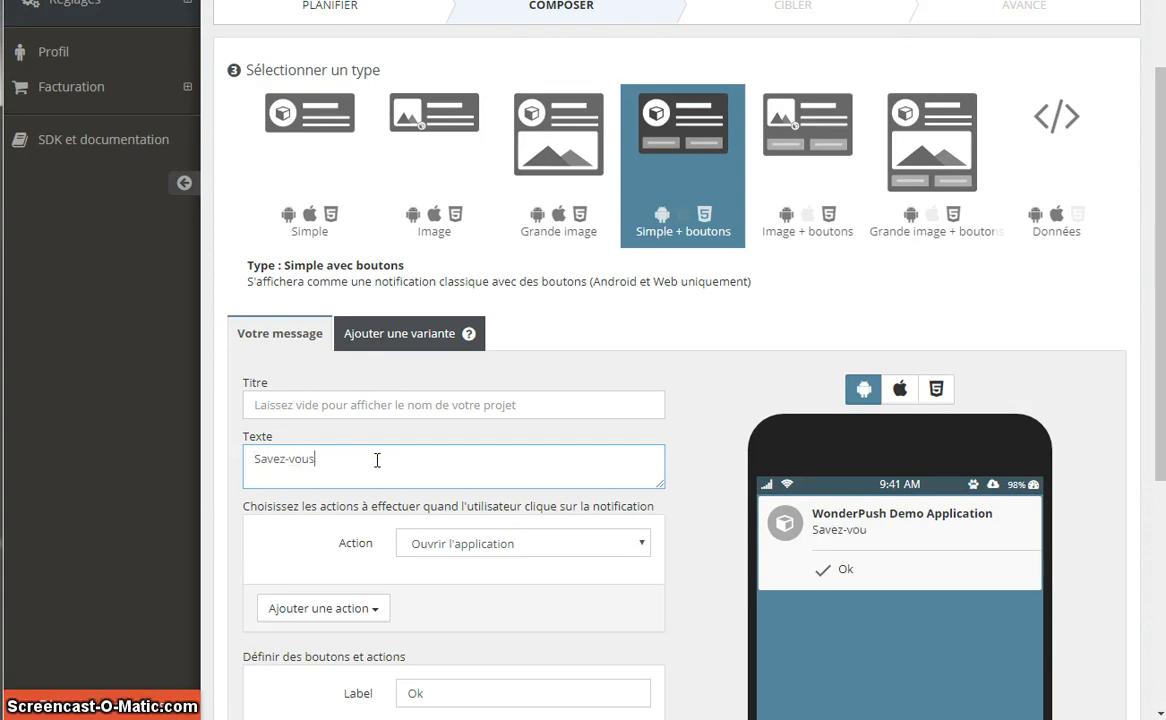
text( que chaqu)
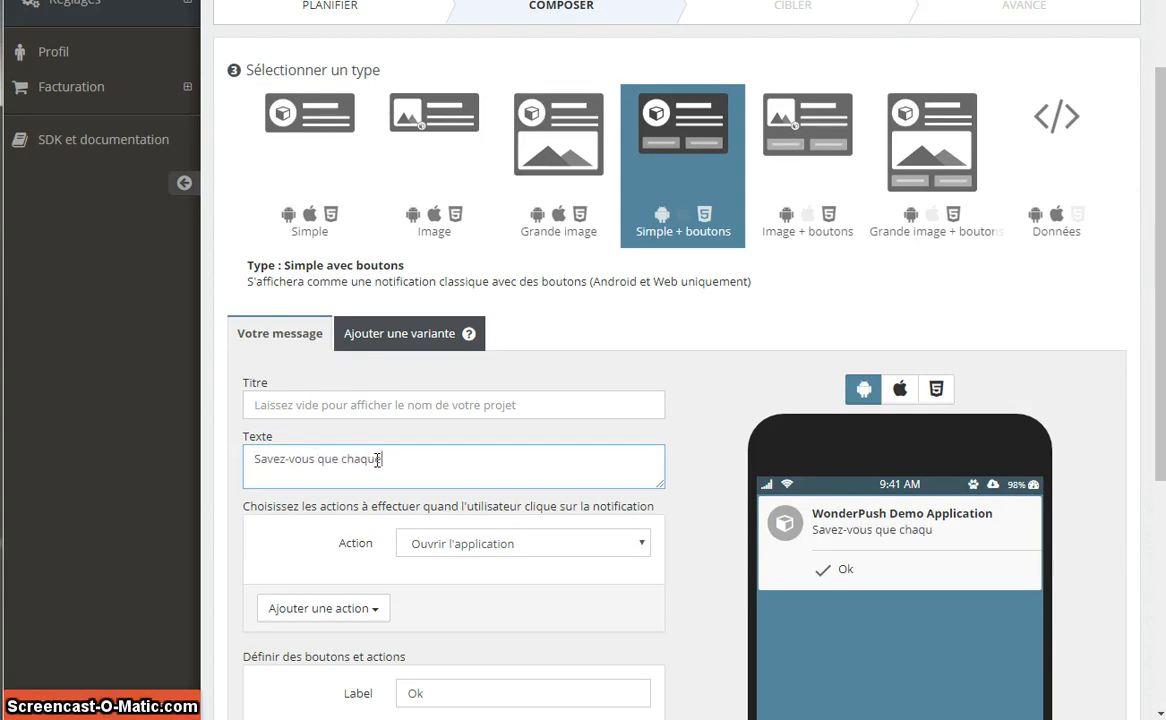
text(e jour nous publi)
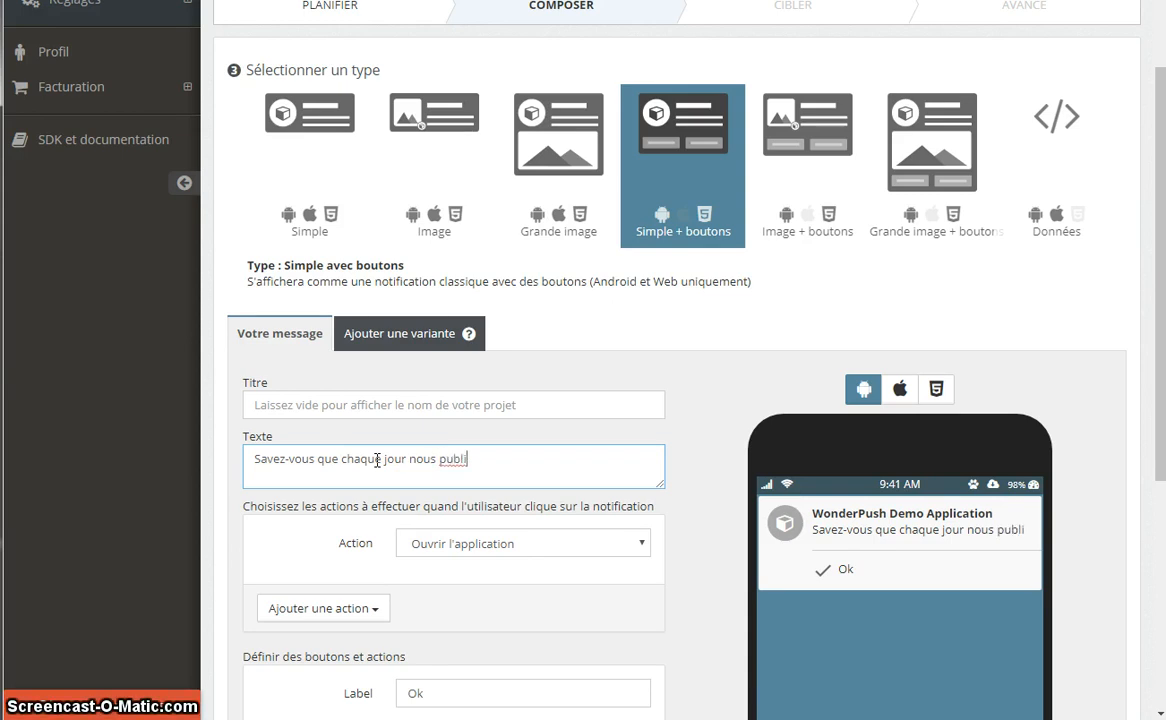
text(ons une nouve)
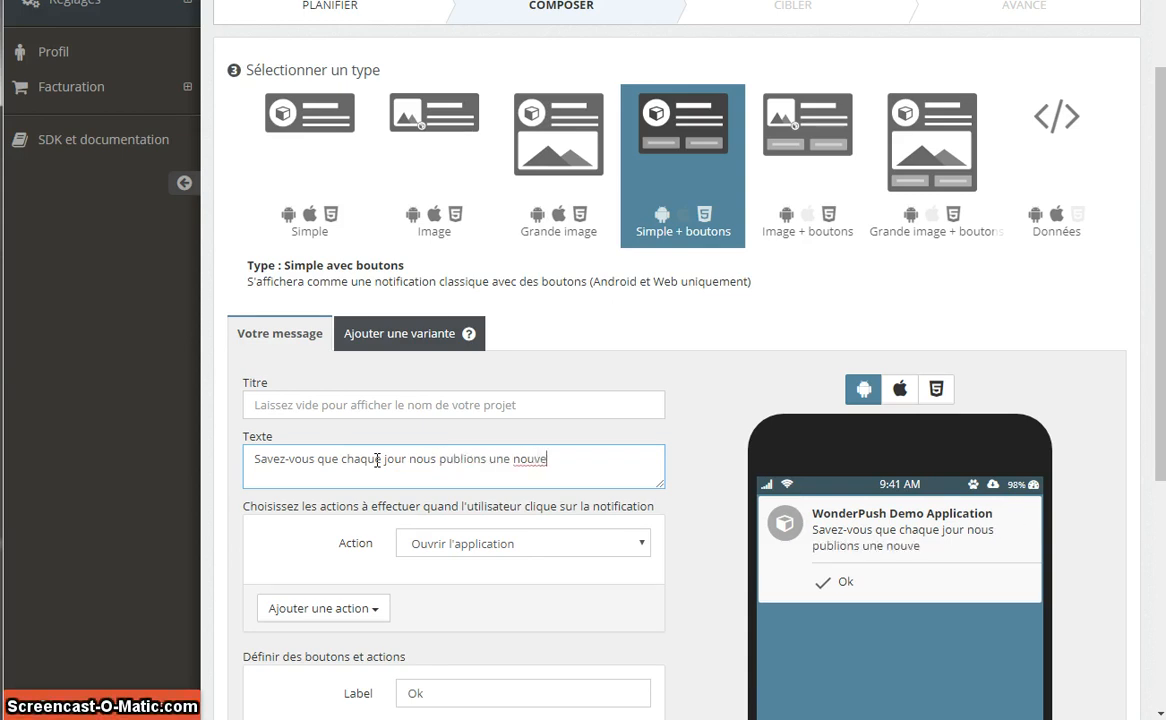
text(lle offre)
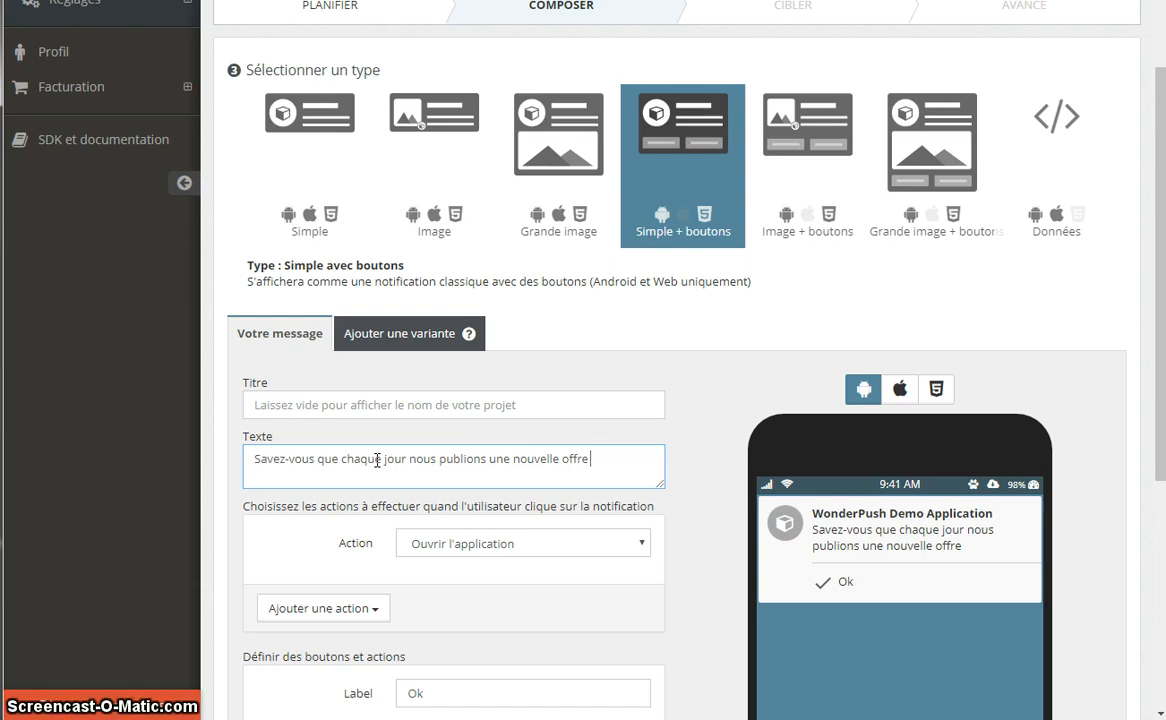
text(?)
Label the notification's button "Découvrez-là" and change its icon to the right-pointing chevron
scroll(377, 460, down, 2)
drag(418, 518, 393, 509)
text(Dé)
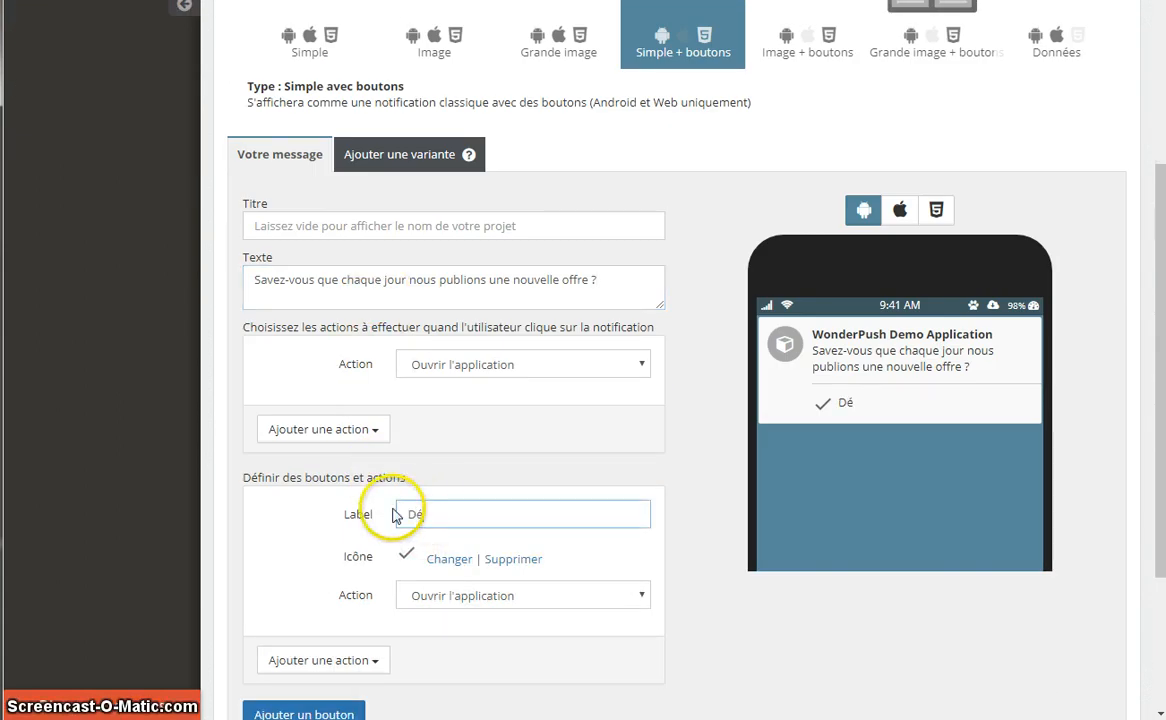
text(couvrez)
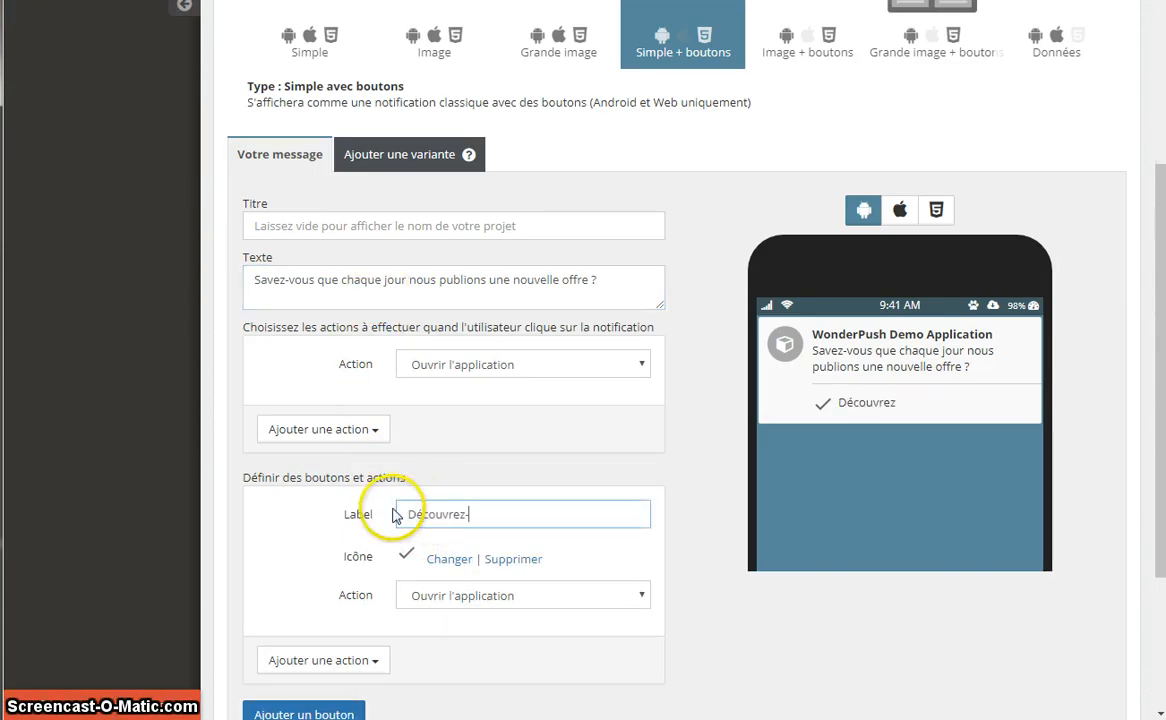
text(-là)
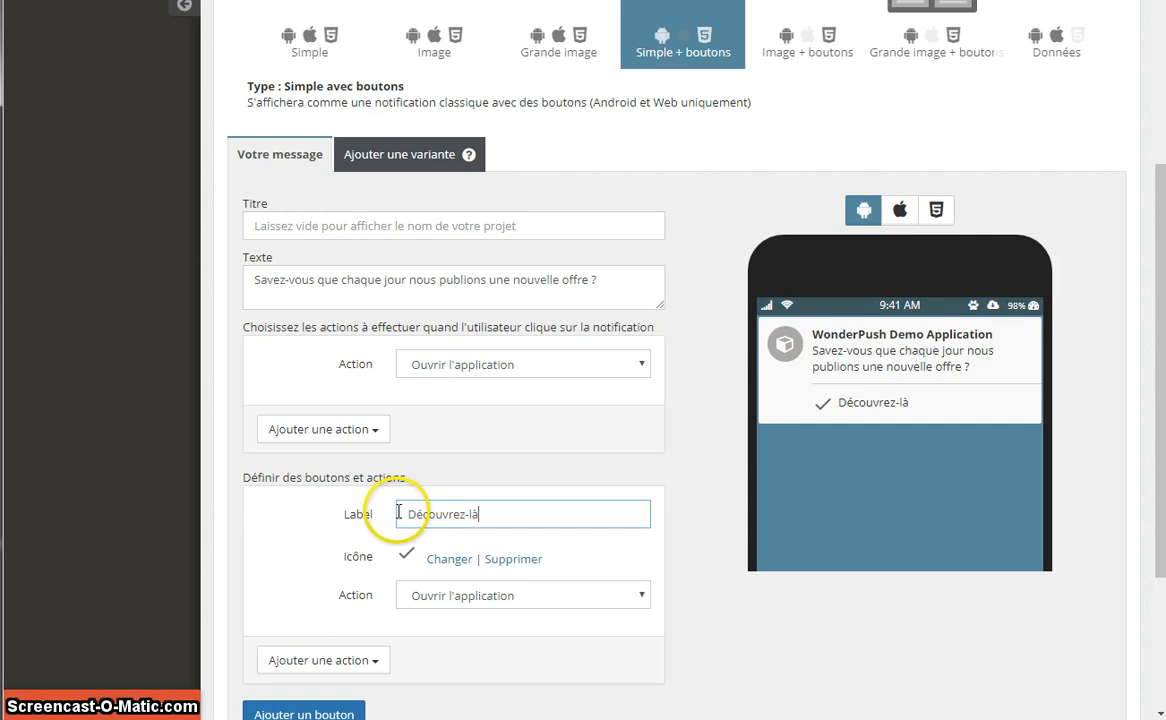
click(450, 560)
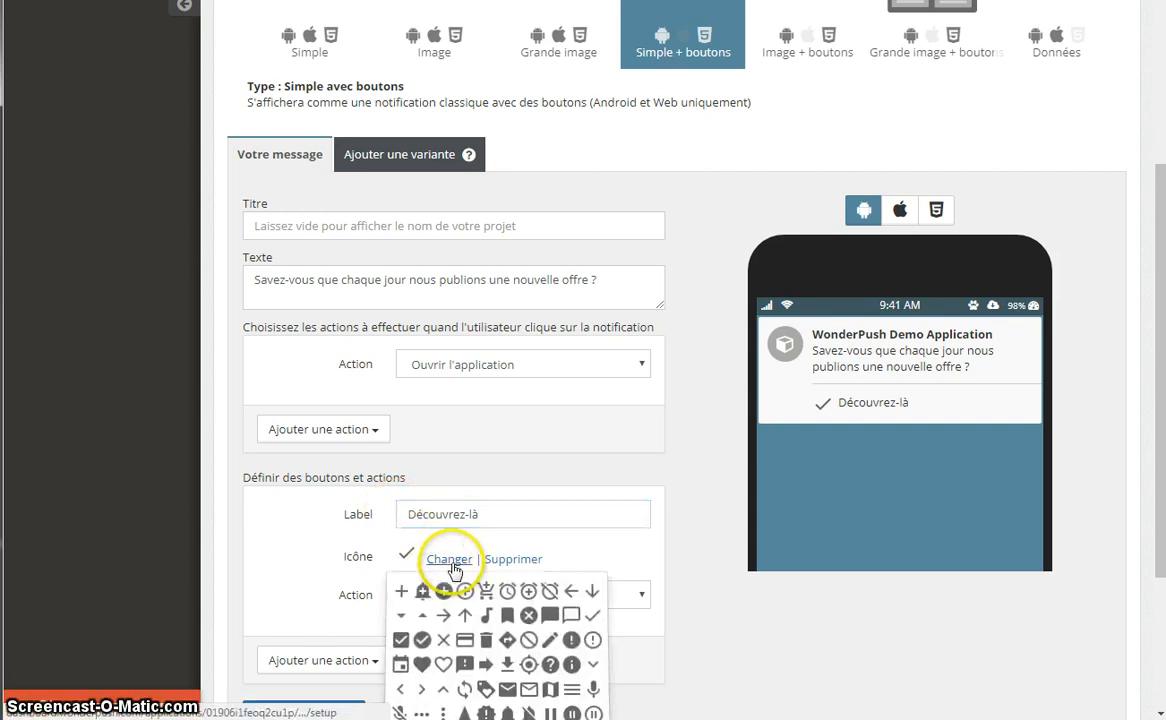
click(420, 691)
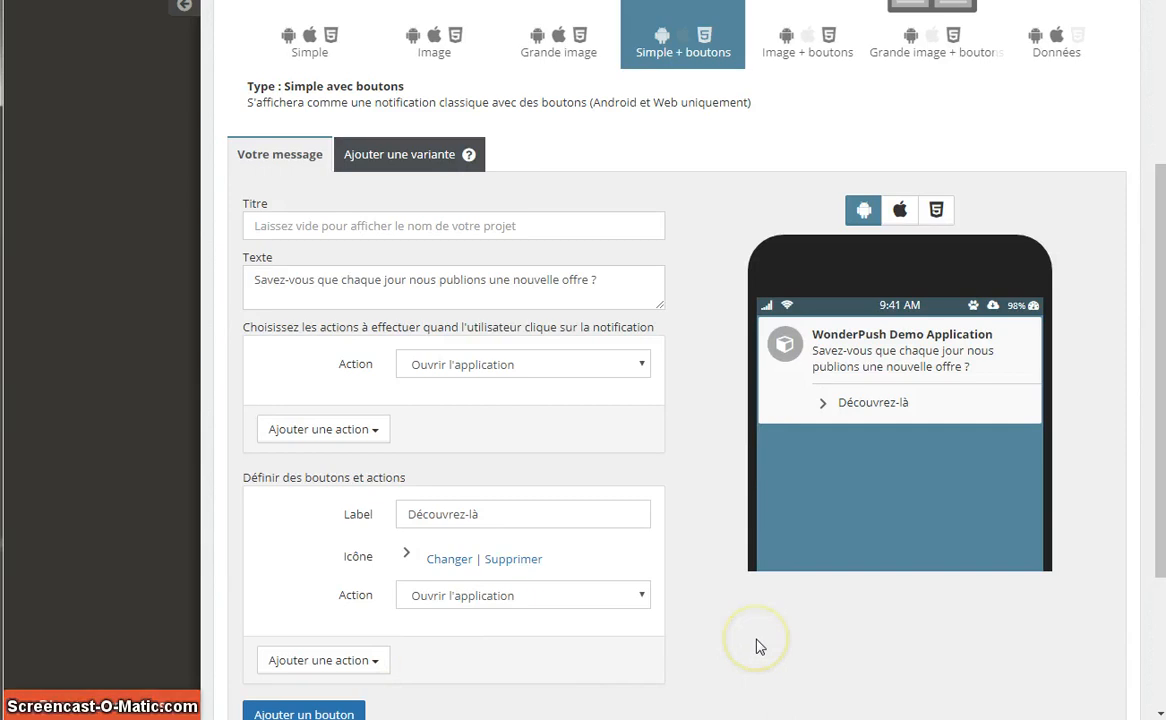
Save the composed message and continue to the targeting stage
click(518, 511)
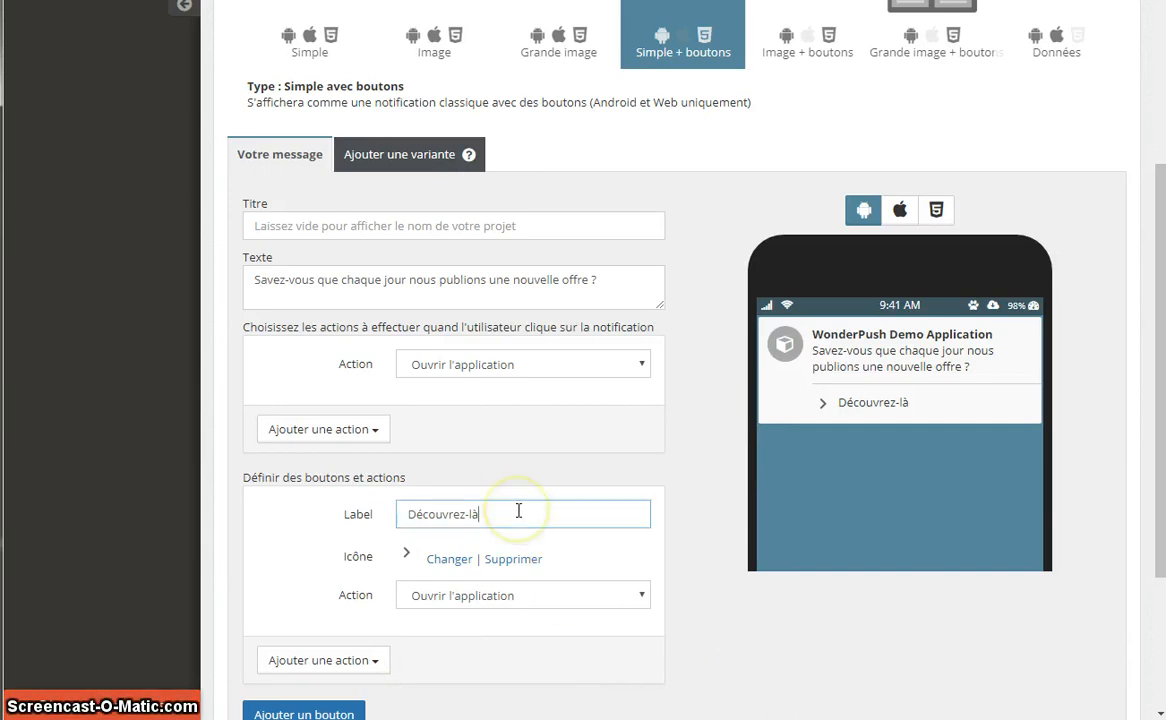
click(809, 551)
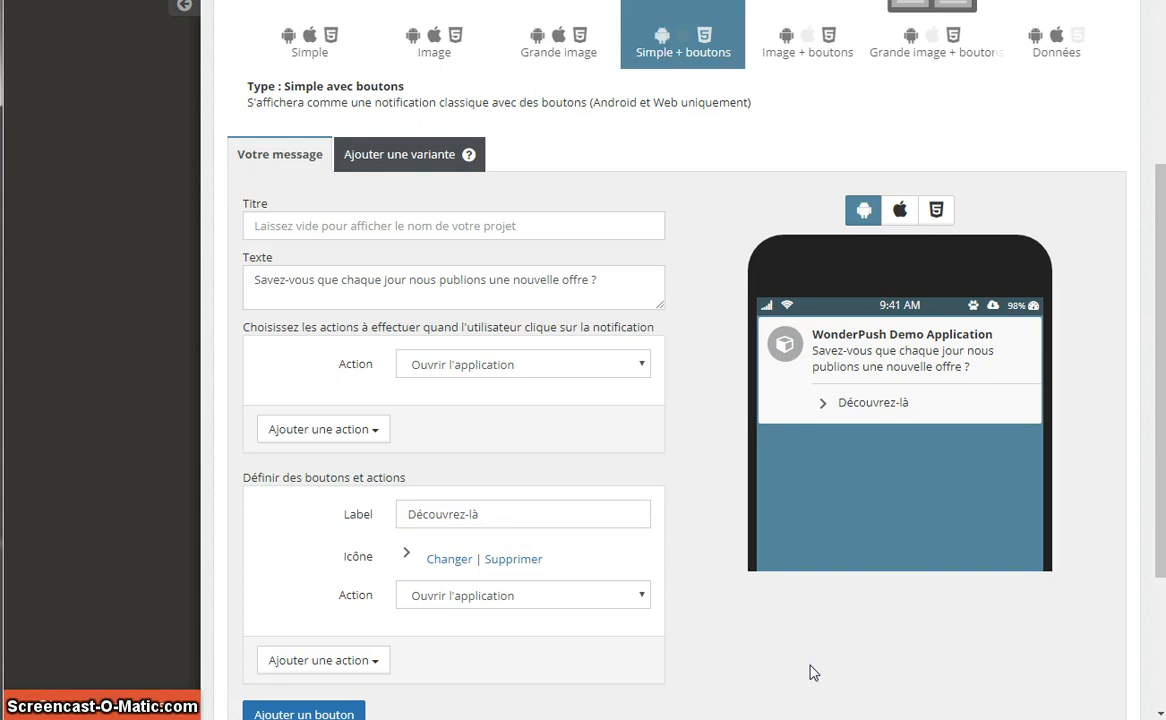
scroll(812, 673, down, 3)
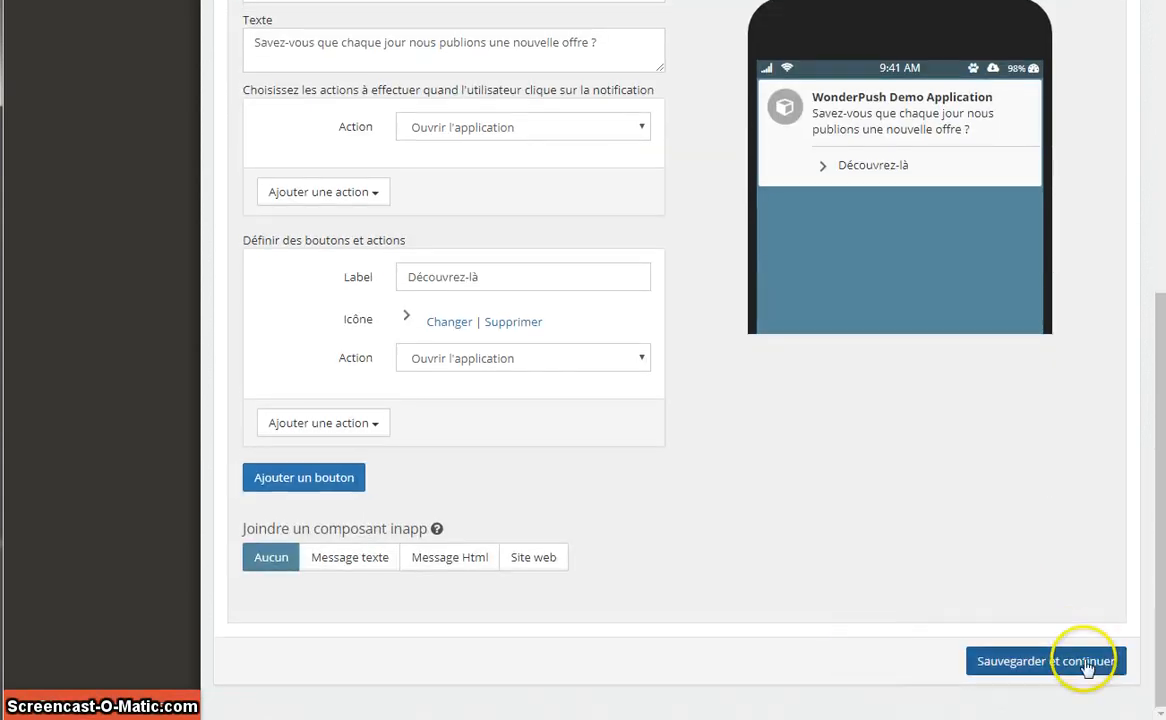
click(1075, 661)
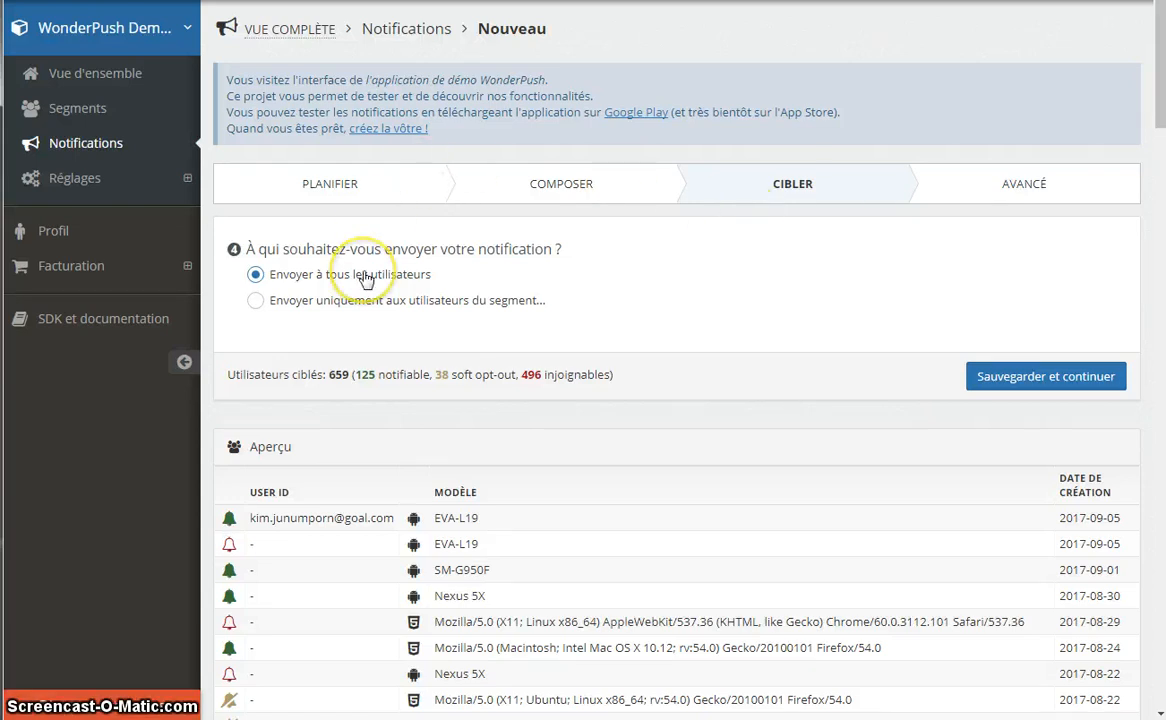
Restrict the notification's recipients to the audience segment "Utilisateurs w/ installations < 7 jours"
click(256, 302)
click(315, 357)
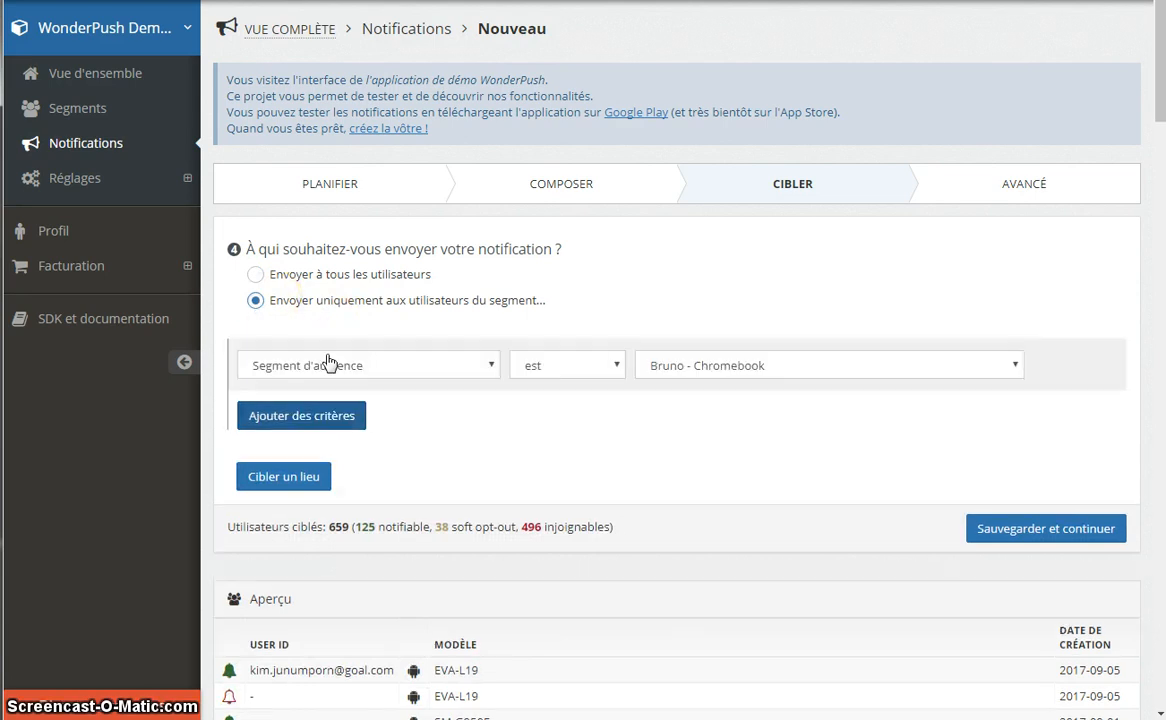
click(692, 368)
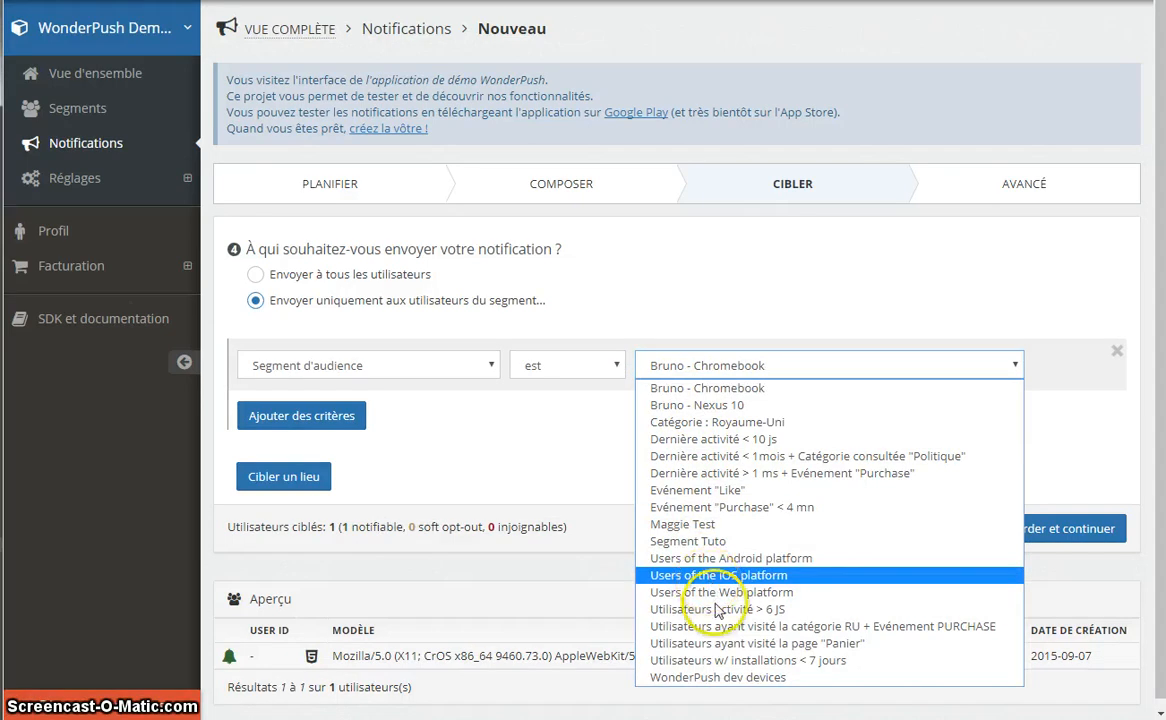
click(710, 662)
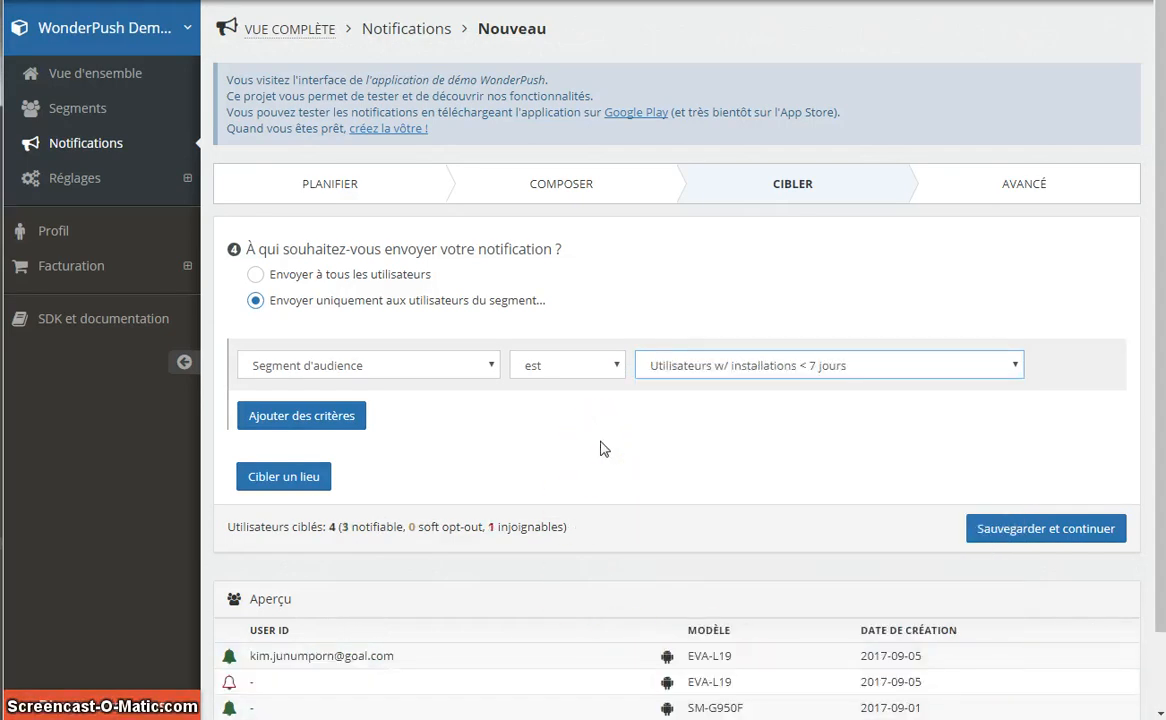
Add a second audience criterion requiring the segment "Utilisateurs activité > 6 JS"
click(322, 415)
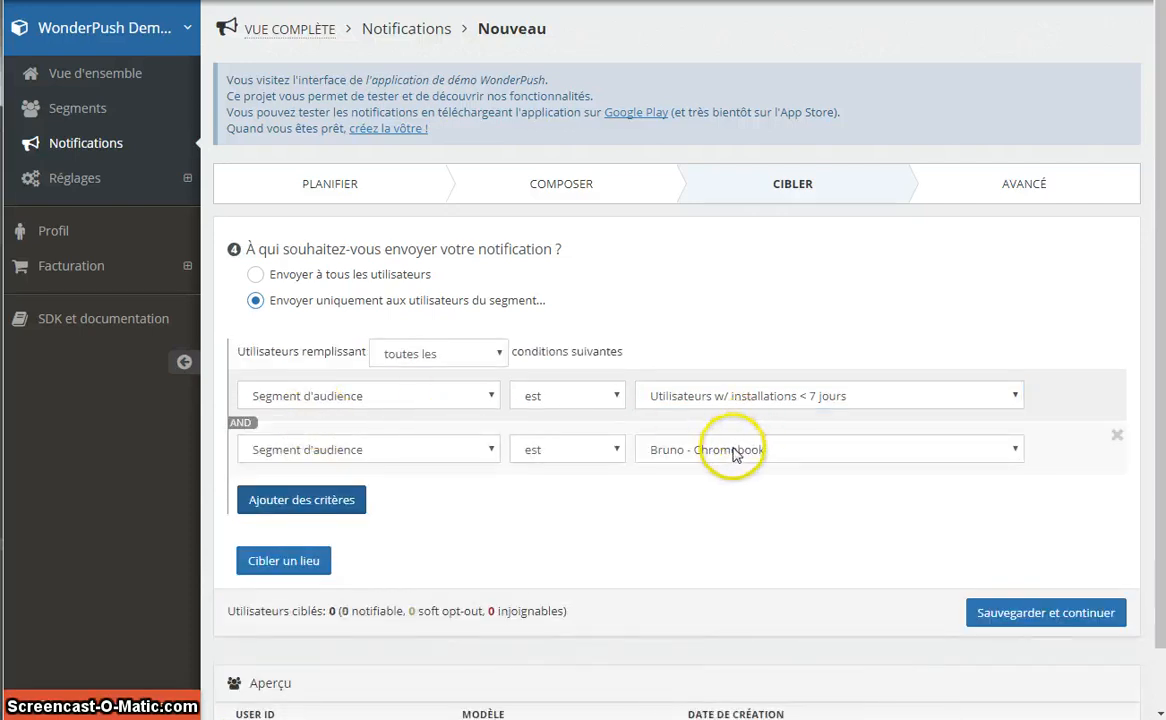
click(737, 450)
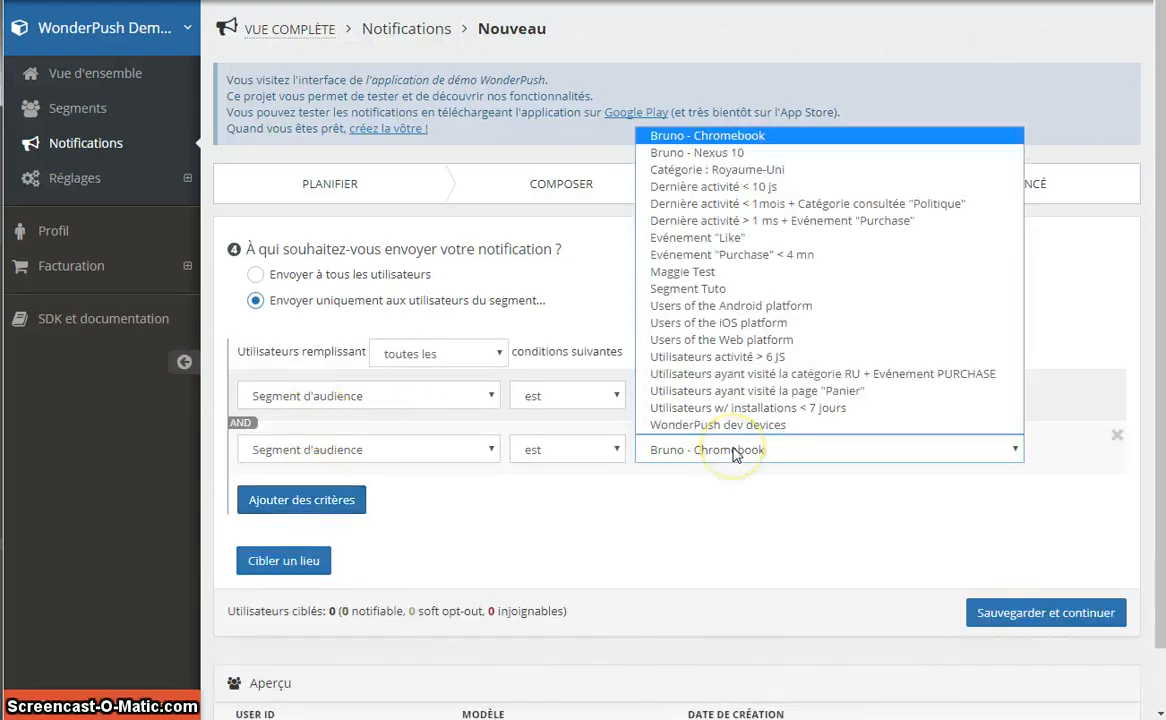
click(731, 360)
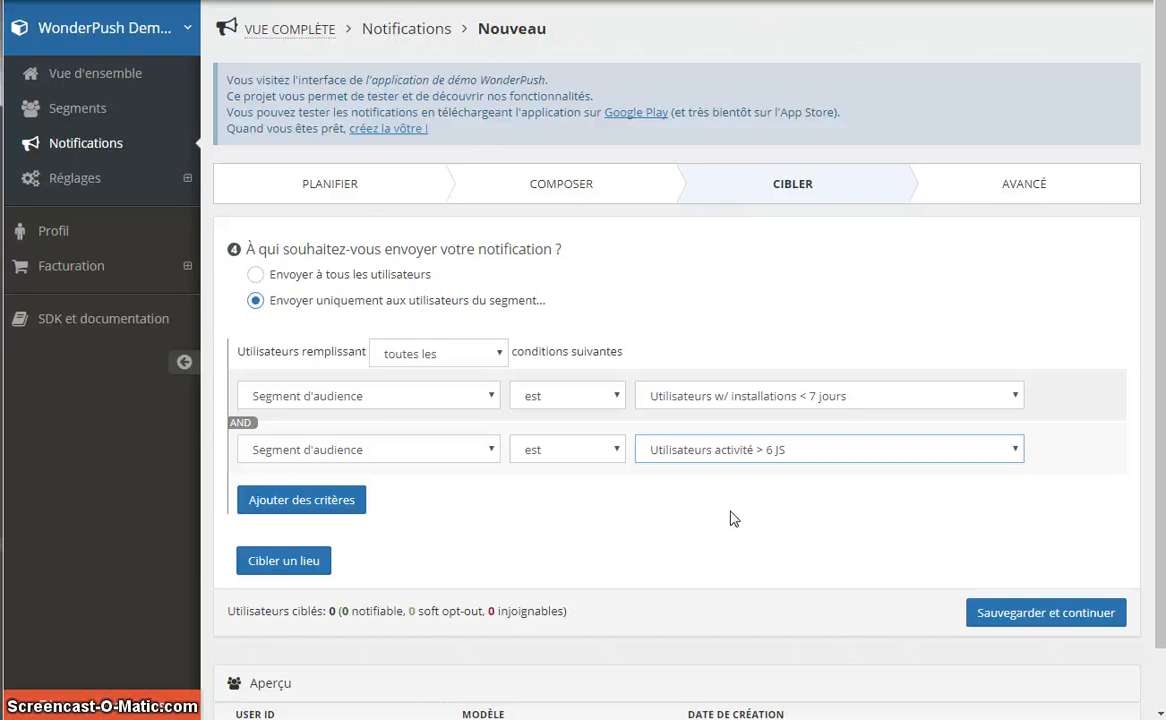
Save the targeting criteria and save the notification with its advanced options left at their defaults
click(1072, 612)
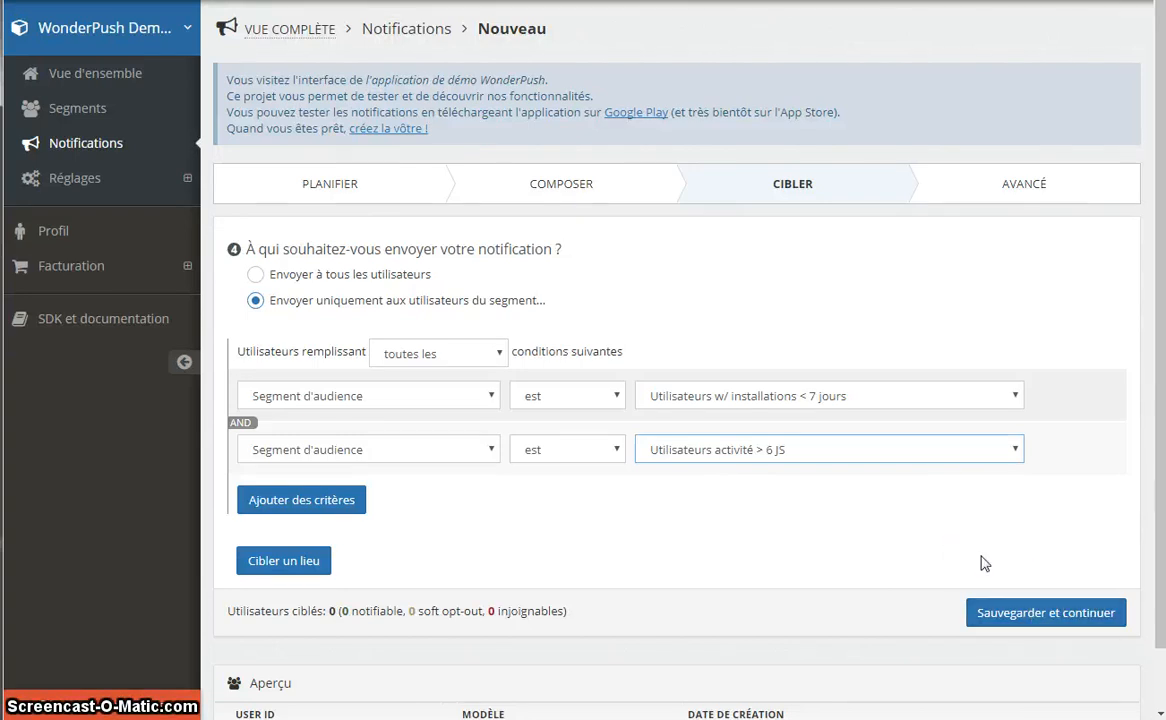
scroll(985, 564, down, 1)
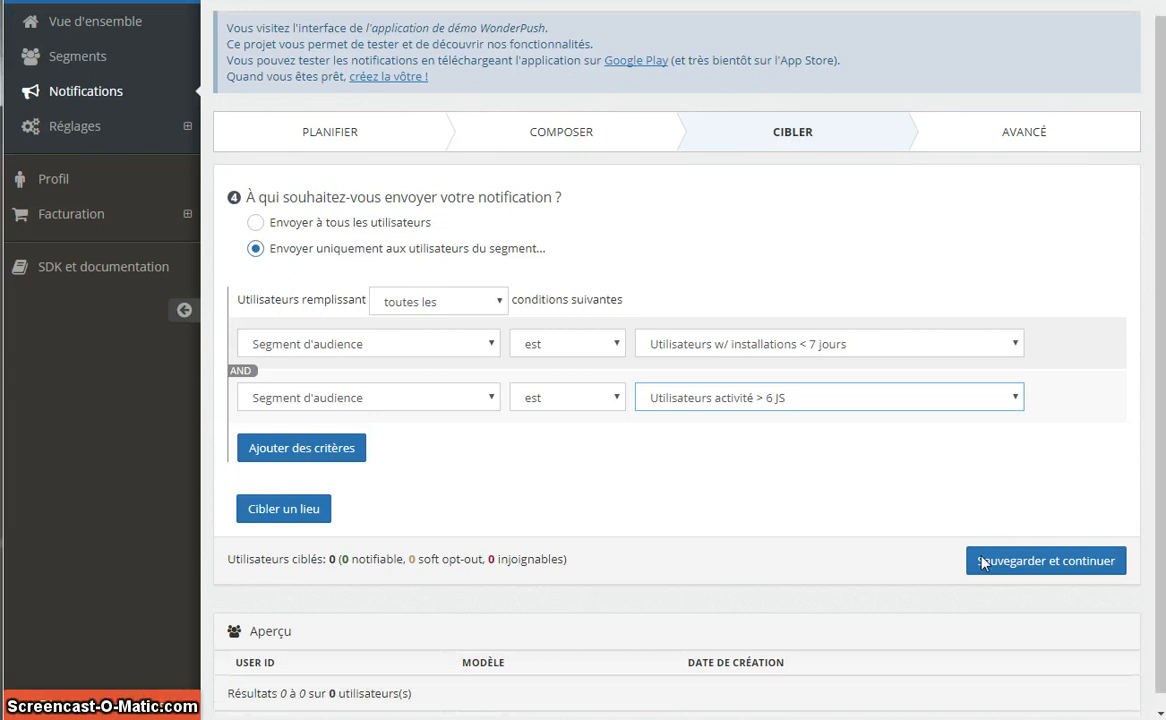
click(1040, 546)
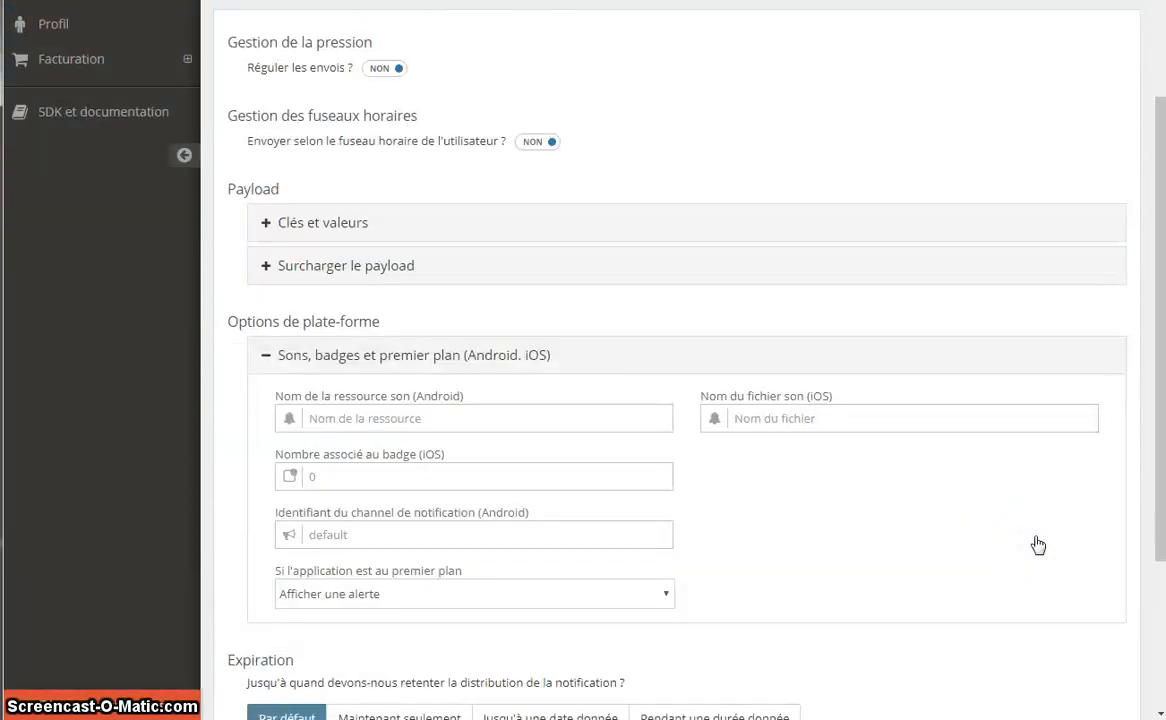
click(264, 355)
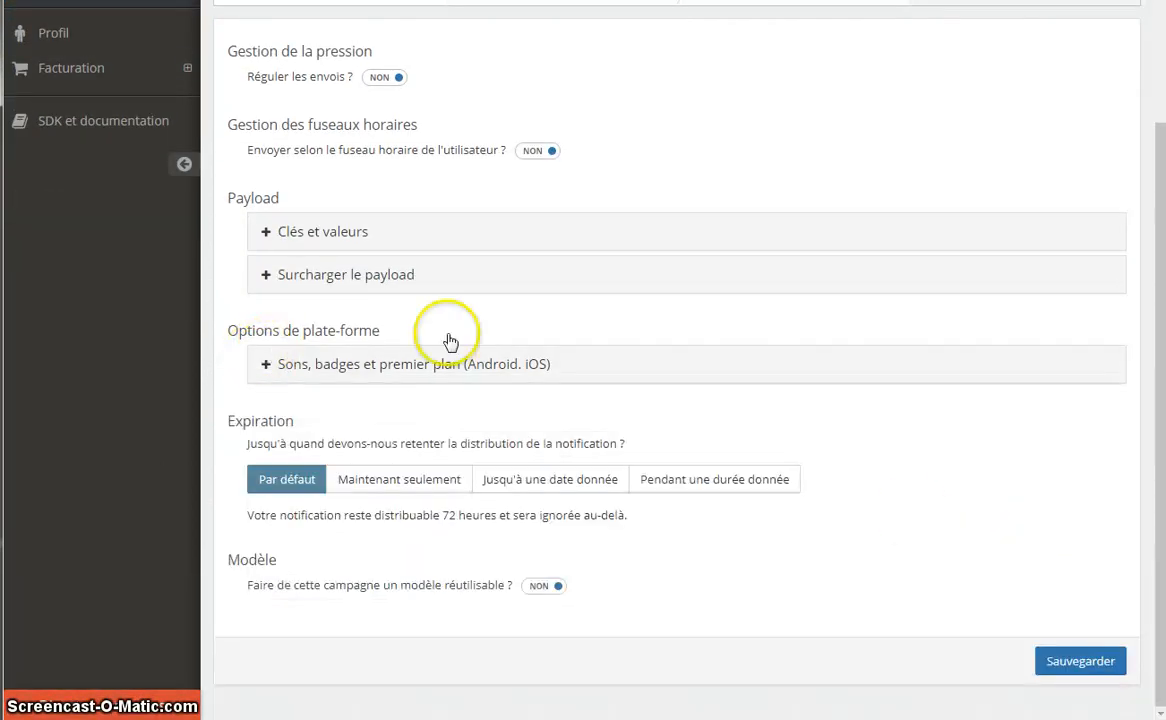
click(1066, 663)
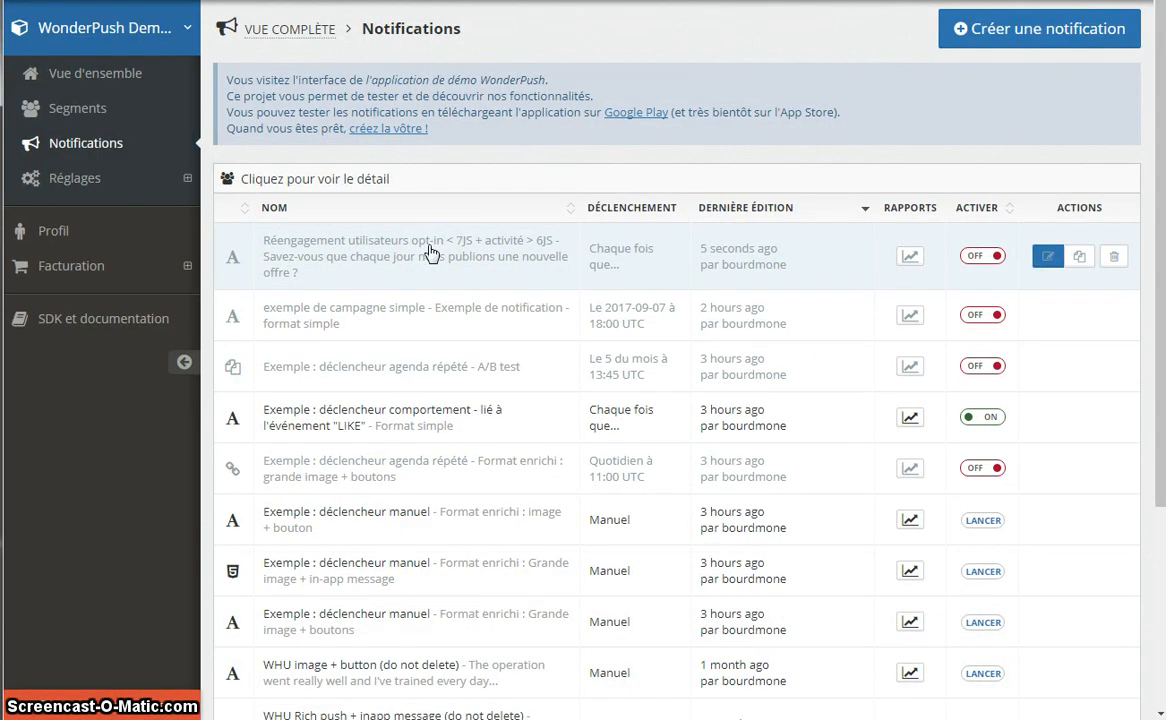
Review the overview of the notification "Réengagement utilisateurs opt-in < 7JS + activité > 6JS" and activate it in the notifications list
click(984, 256)
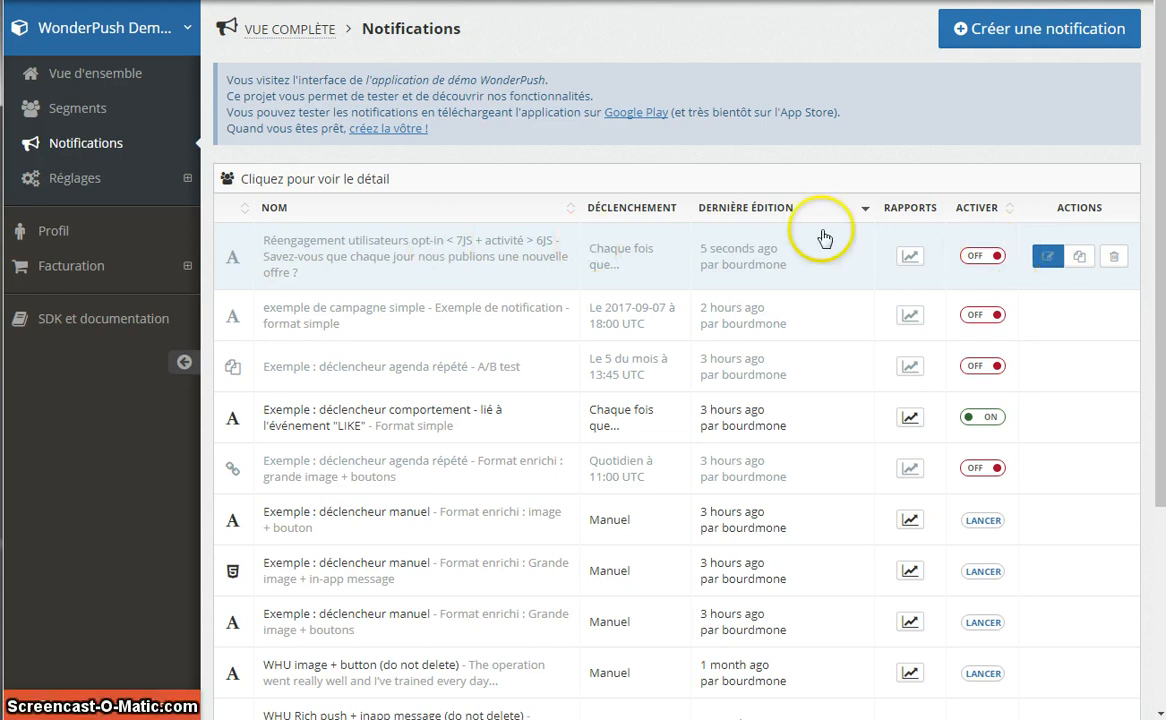
click(474, 243)
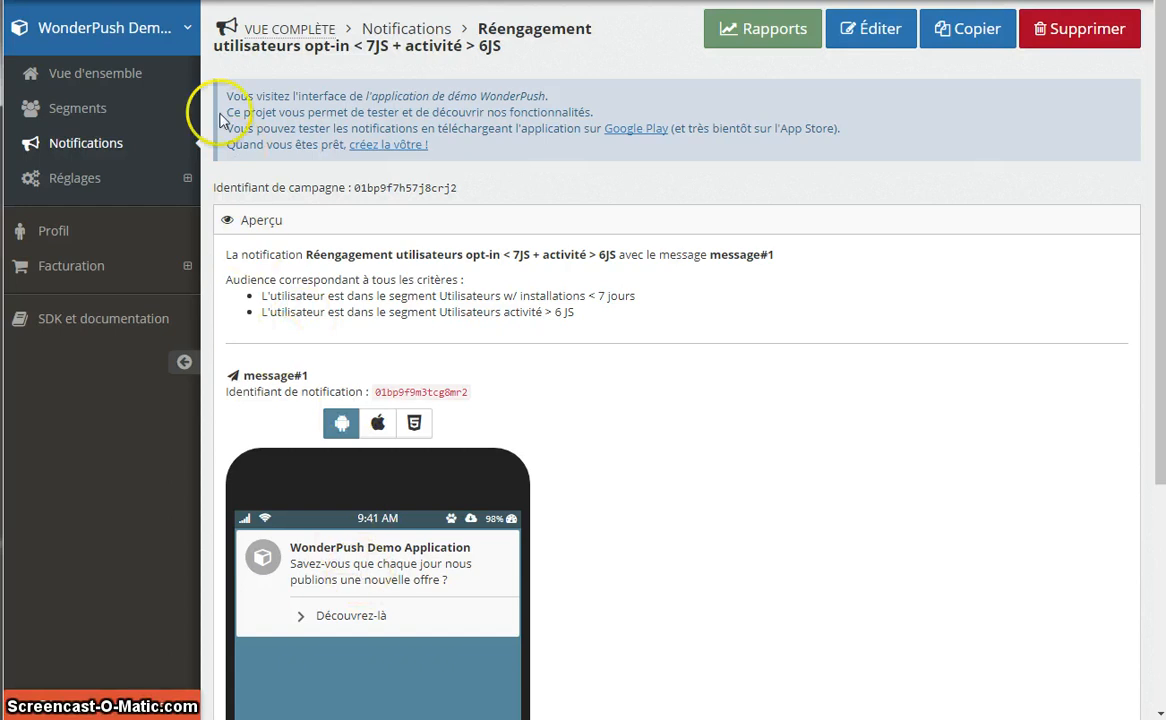
click(86, 143)
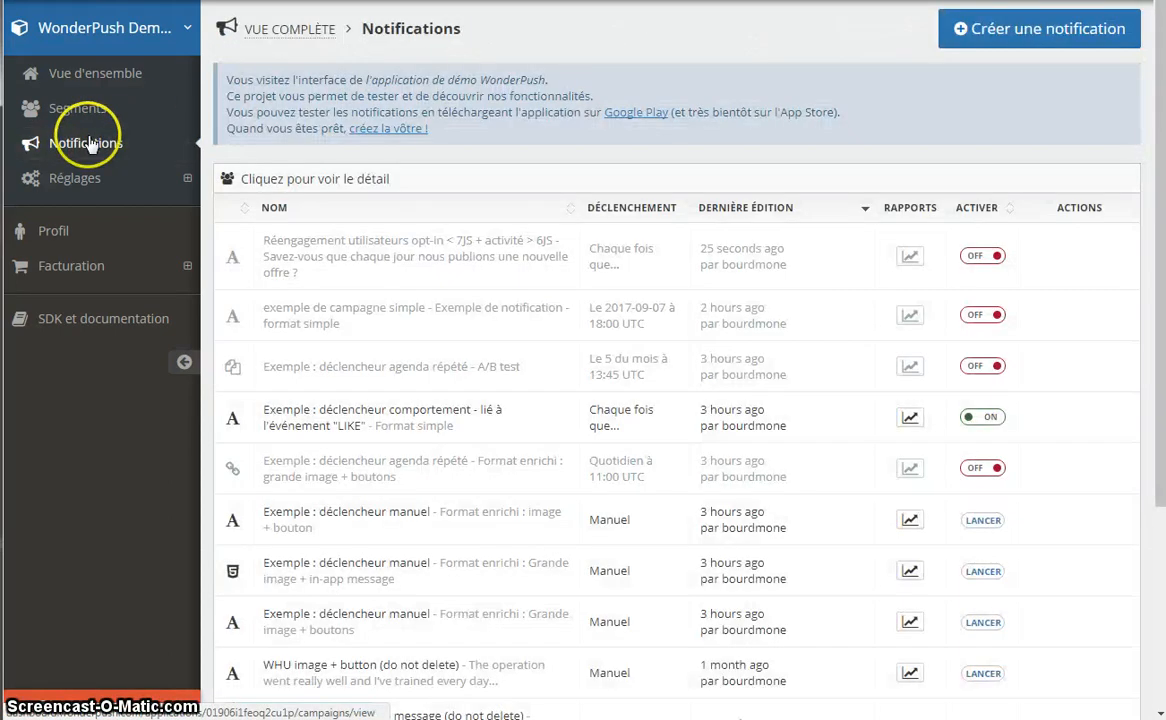
click(978, 258)
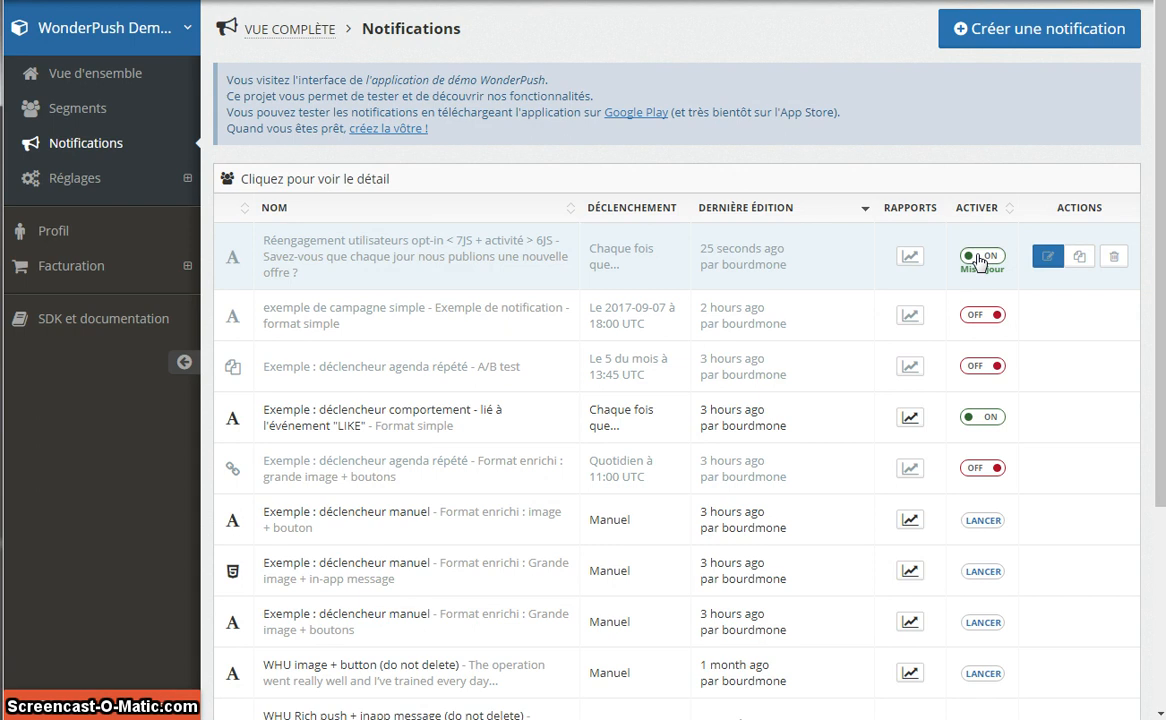